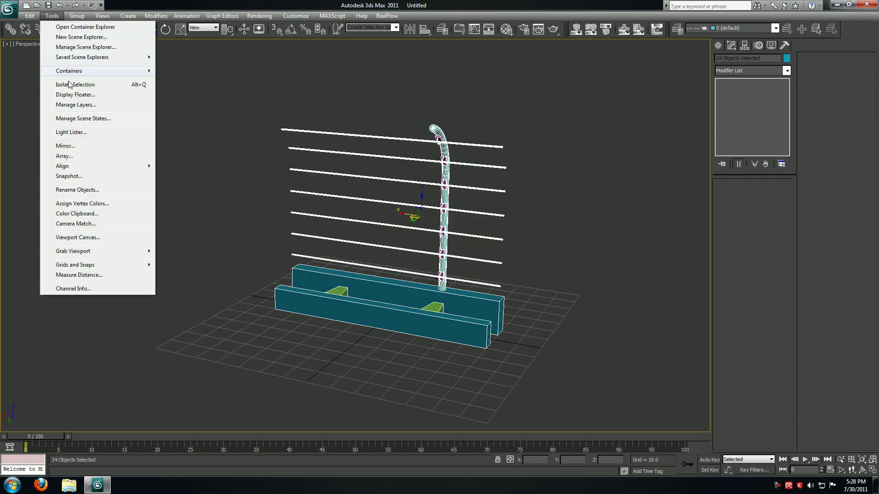
- Array the selected fence section along the X axis into a row of 10 instances
{"action": "left_click", "coordinate": [68, 154]}
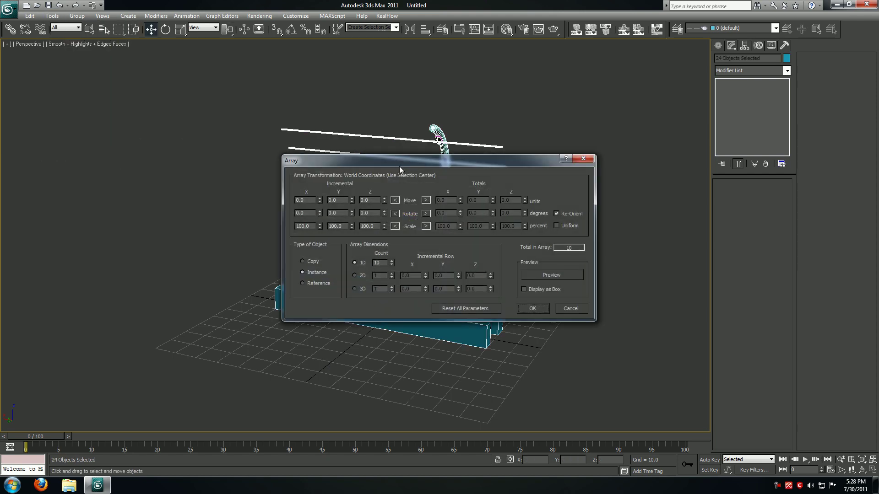
{"action": "left_click_drag", "start_coordinate": [400, 170], "coordinate": [648, 167]}
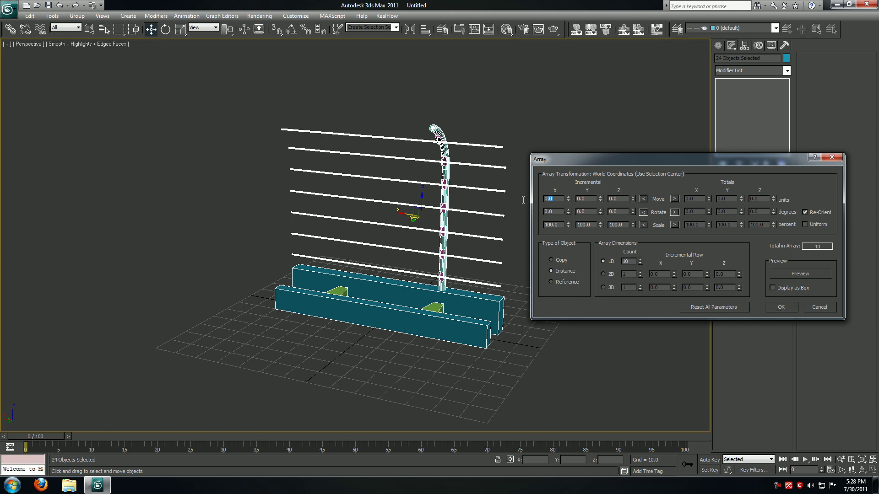
{"action": "type", "text": "1"}
{"action": "key", "text": "Return"}
{"action": "left_click", "coordinate": [626, 261]}
{"action": "left_click", "coordinate": [781, 307]}
{"action": "left_click", "coordinate": [540, 374]}
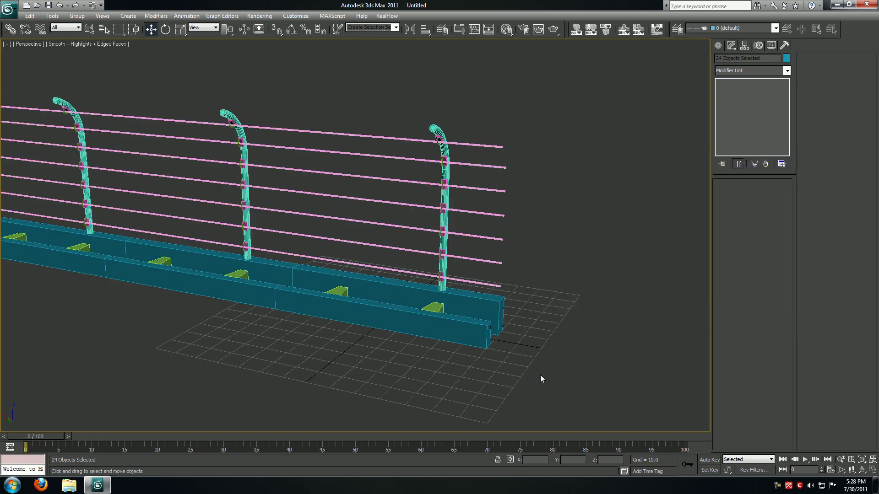
- Inspect the arrayed fence row from its end and side, with edged faces turned off and back on
{"action": "left_click", "coordinate": [461, 334]}
{"action": "middle_click_drag", "start_coordinate": [462, 333], "coordinate": [440, 323], "text": "alt"}
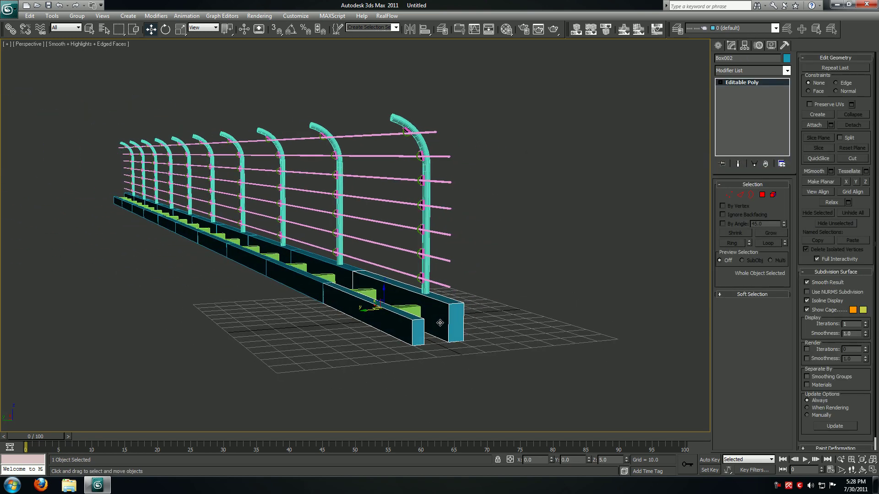
{"action": "key", "text": "F4"}
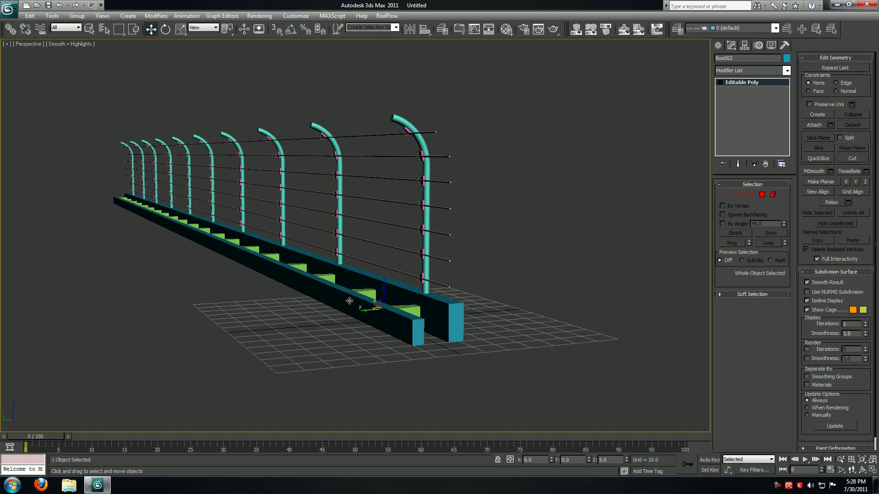
{"action": "key", "text": "F4"}
{"action": "left_click", "coordinate": [284, 362]}
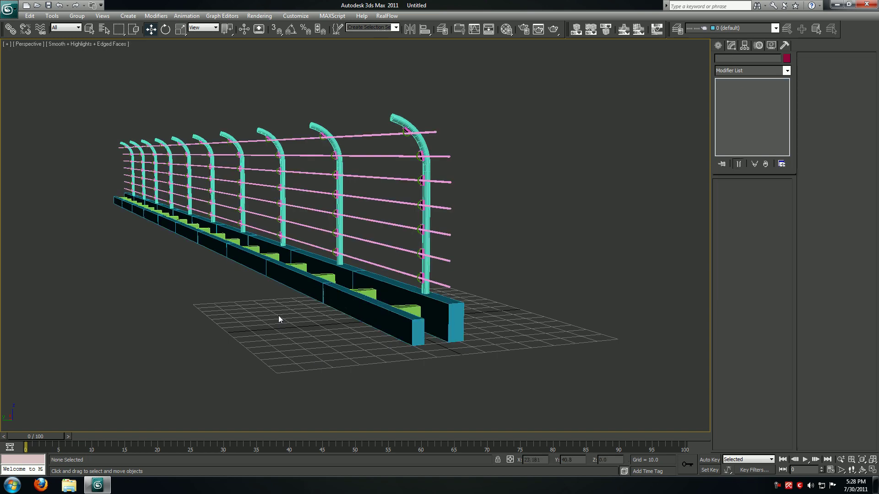
{"action": "middle_click_drag", "start_coordinate": [278, 315], "coordinate": [306, 324], "text": "alt"}
- Hide the grid in the Perspective and Top views and frame the whole fence row in the maximized Top view
{"action": "key", "text": "alt+w"}
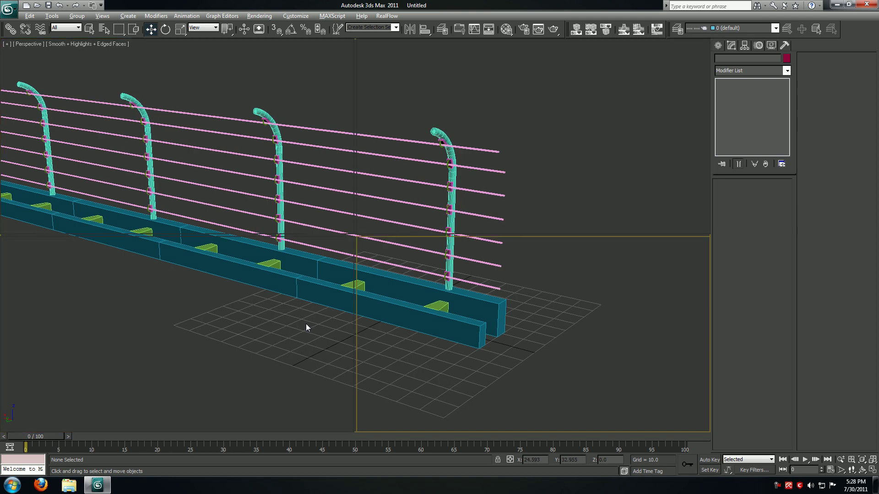
{"action": "key", "text": "alt+w"}
{"action": "key", "text": "g"}
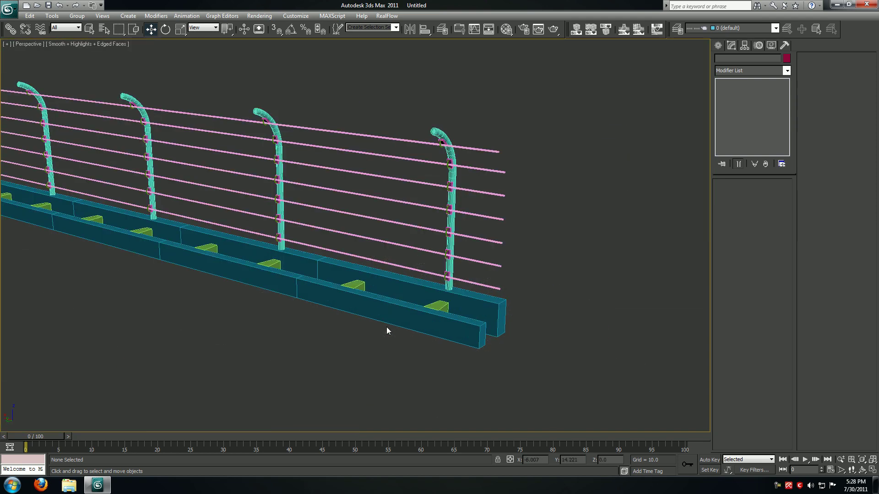
{"action": "key", "text": "alt+w"}
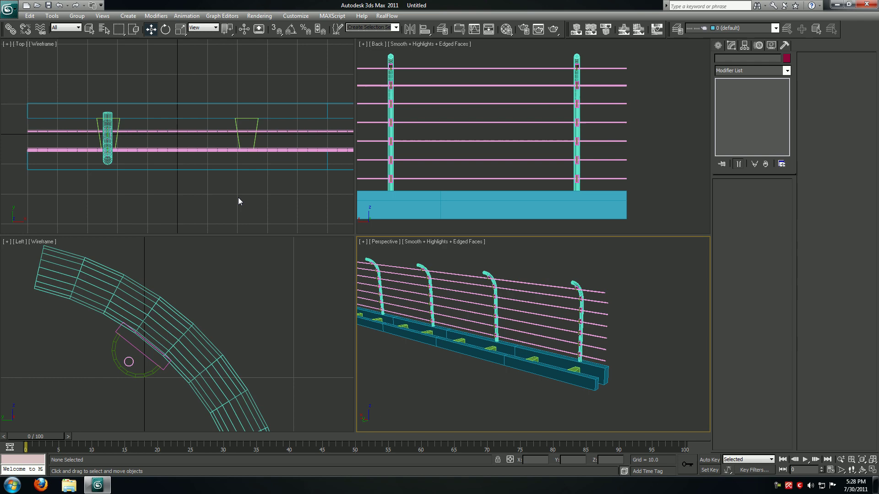
{"action": "left_click", "coordinate": [239, 193]}
{"action": "key", "text": "alt+w"}
{"action": "key", "text": "z"}
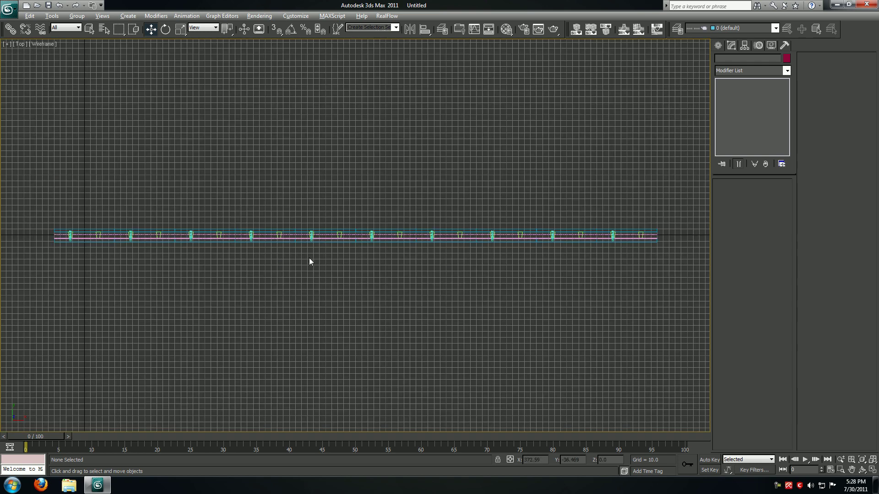
{"action": "key", "text": "g"}
{"action": "middle_click_drag", "start_coordinate": [358, 227], "coordinate": [361, 206]}
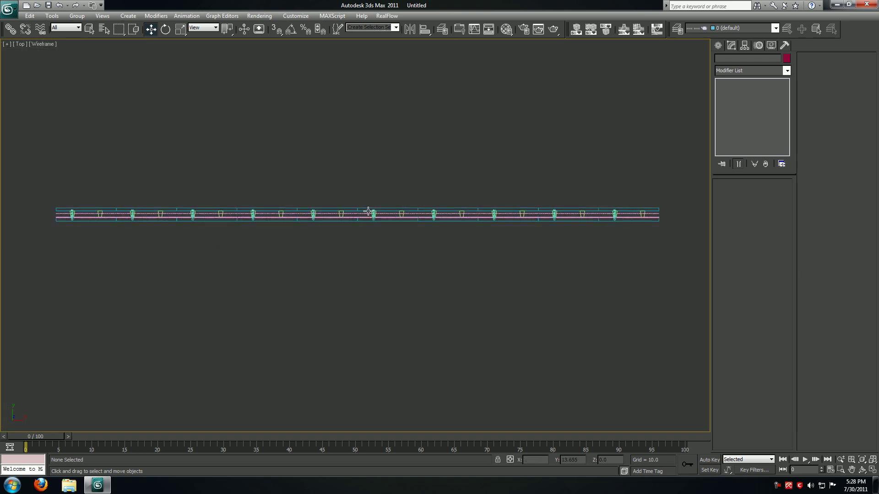
- Draw a plane about 127 long and 990 wide along the full front of the fence row in the Top view
{"action": "left_click", "coordinate": [717, 46]}
{"action": "left_click", "coordinate": [770, 142]}
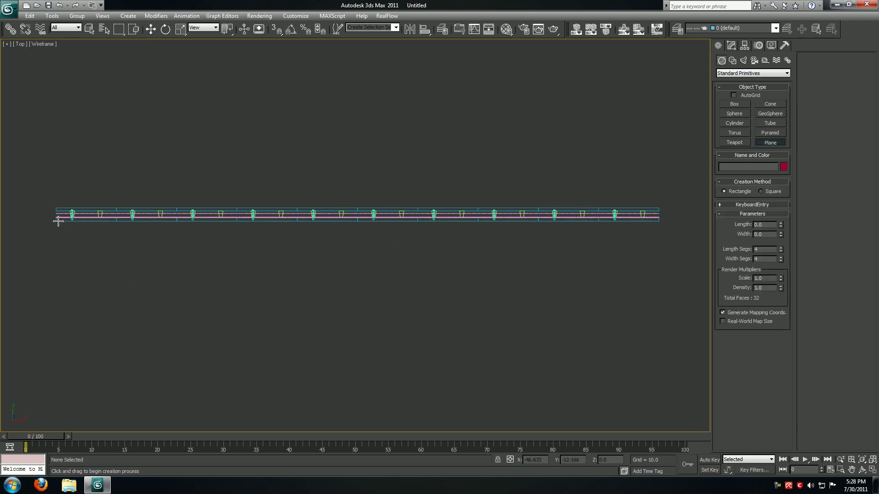
{"action": "left_click_drag", "start_coordinate": [58, 222], "coordinate": [655, 298]}
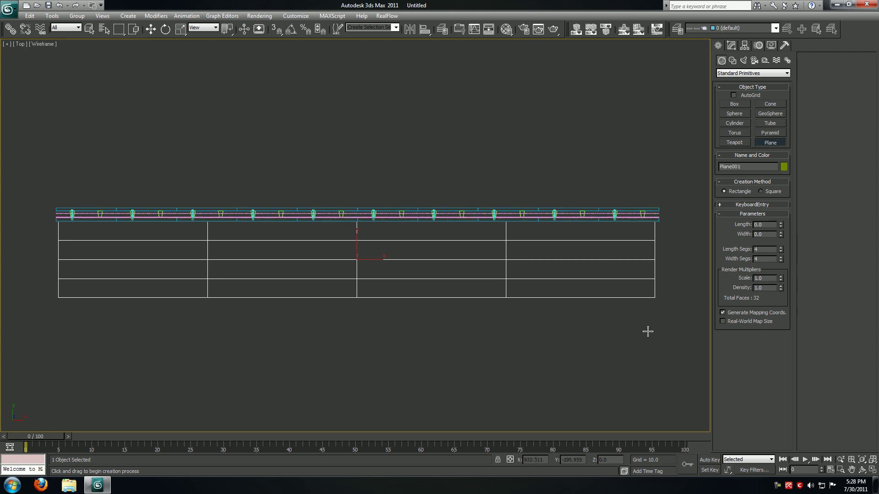
{"action": "right_click", "coordinate": [629, 192]}
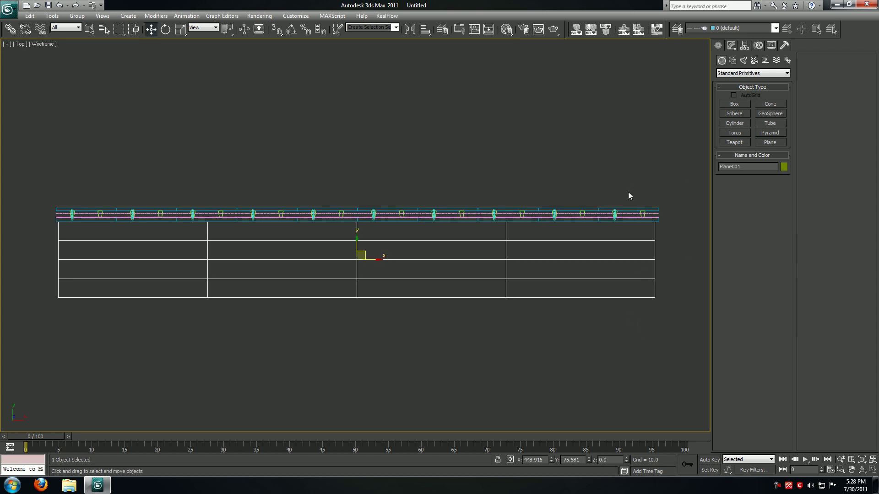
- Set the plane's width to 1000 and deselect it
{"action": "left_click", "coordinate": [731, 46]}
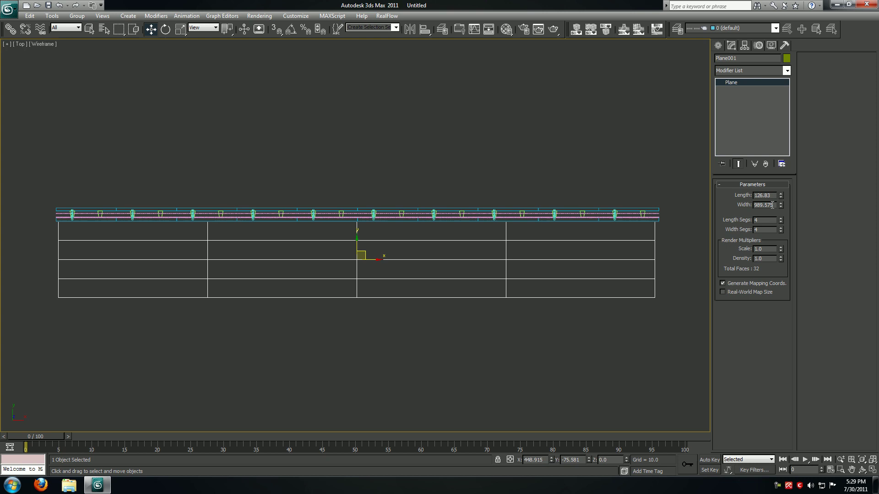
{"action": "left_click_drag", "start_coordinate": [773, 205], "coordinate": [727, 205]}
{"action": "type", "text": "1000"}
{"action": "key", "text": "Tab"}
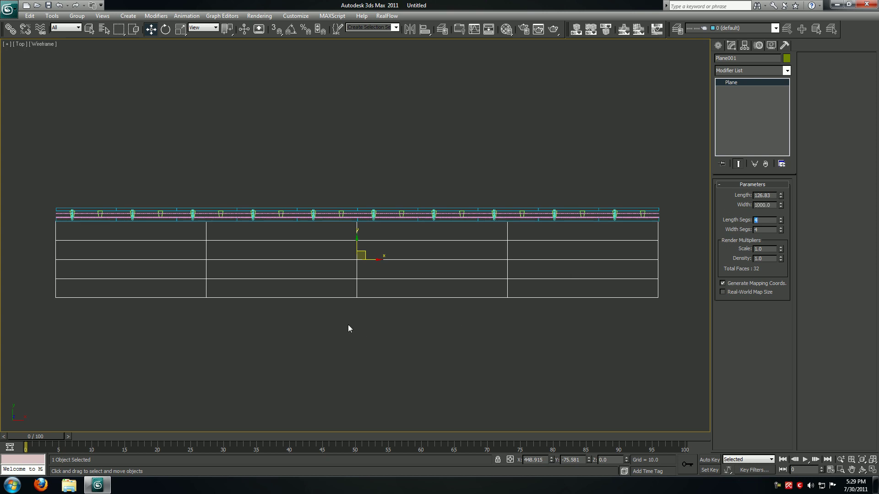
{"action": "left_click", "coordinate": [275, 307]}
{"action": "right_click", "coordinate": [96, 209]}
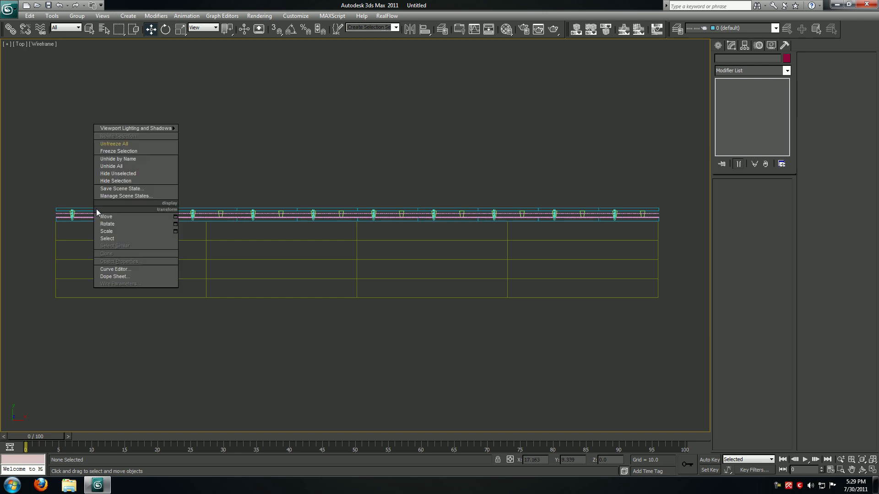
{"action": "left_click", "coordinate": [81, 197]}
{"action": "left_click", "coordinate": [82, 208]}
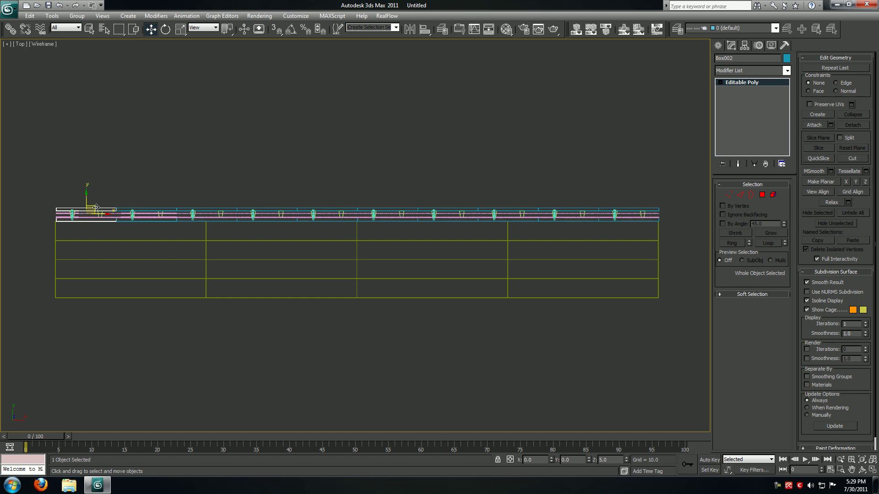
{"action": "left_click_drag", "start_coordinate": [25, 334], "coordinate": [59, 283]}
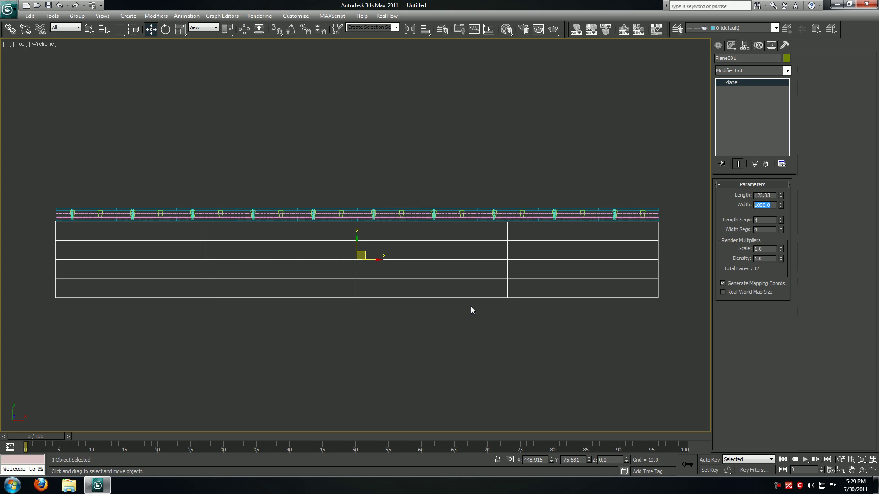
{"action": "left_click", "coordinate": [387, 324]}
- Select the plane and reset its X and Y position to 0
{"action": "left_click_drag", "start_coordinate": [300, 358], "coordinate": [301, 270]}
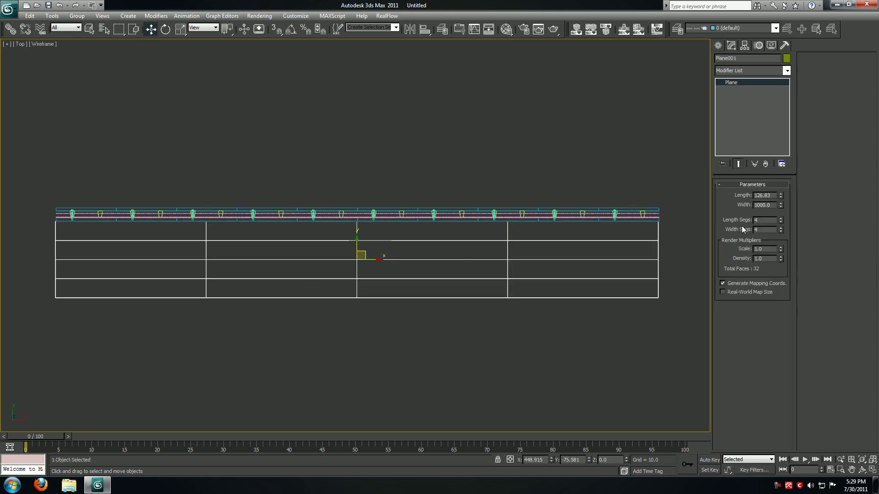
{"action": "right_click", "coordinate": [588, 460]}
{"action": "right_click", "coordinate": [550, 460]}
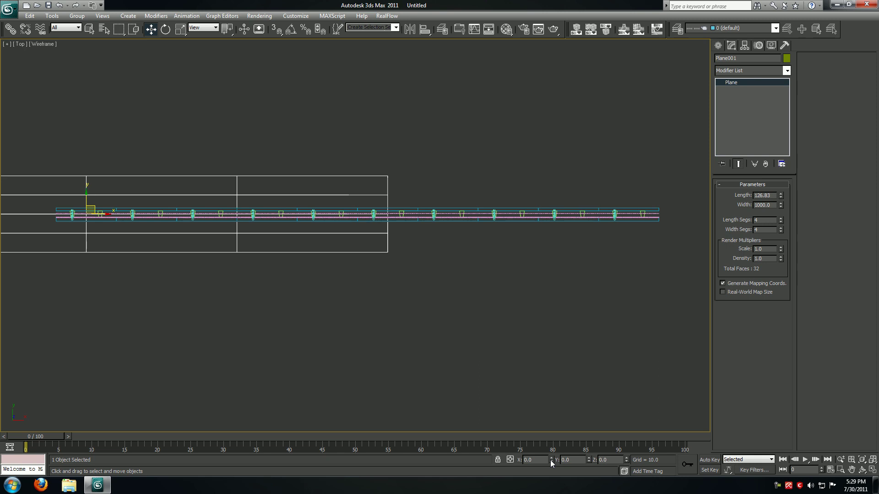
- Group all the fence objects without the plane, keeping the default group name
{"action": "left_click", "coordinate": [509, 303]}
{"action": "key", "text": "ctrl+a"}
{"action": "left_click_drag", "start_coordinate": [426, 333], "coordinate": [375, 238]}
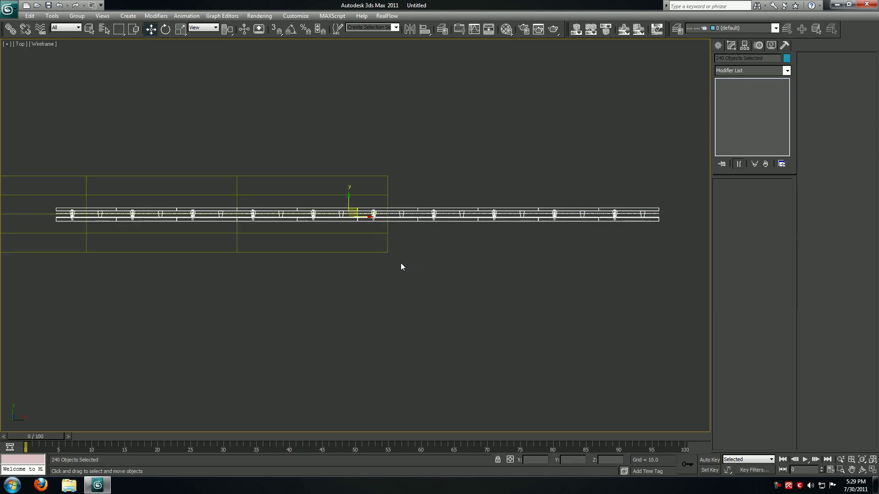
{"action": "left_click", "coordinate": [77, 16]}
{"action": "left_click", "coordinate": [87, 25]}
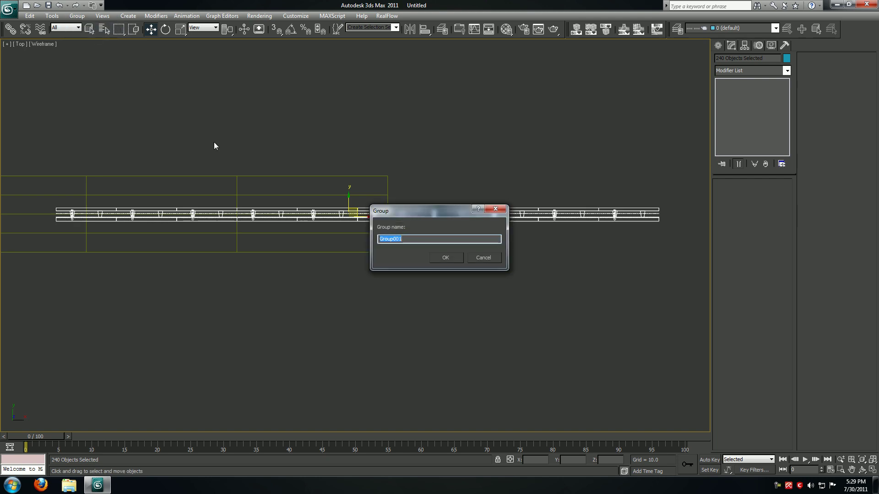
{"action": "left_click", "coordinate": [445, 258]}
- Reset the fence group's X and Y position to 0 so that it is centred on the plane
{"action": "middle_click_drag", "start_coordinate": [367, 228], "coordinate": [440, 259]}
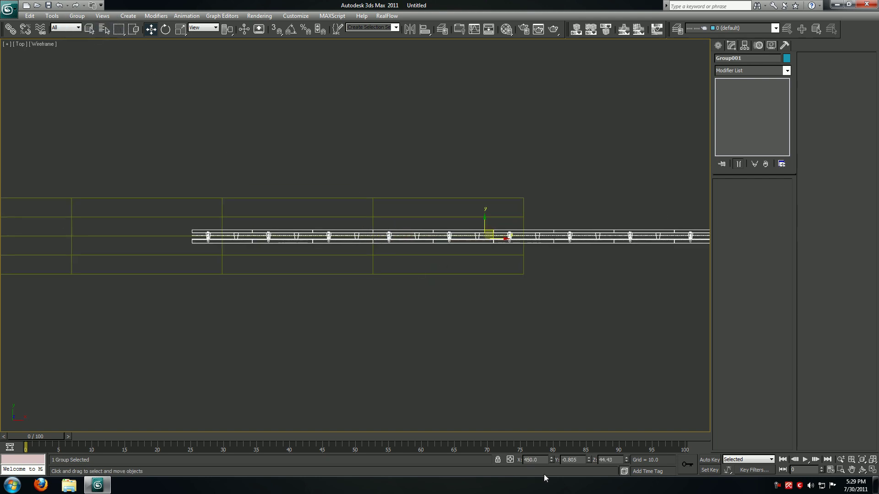
{"action": "right_click", "coordinate": [552, 461]}
{"action": "right_click", "coordinate": [589, 460]}
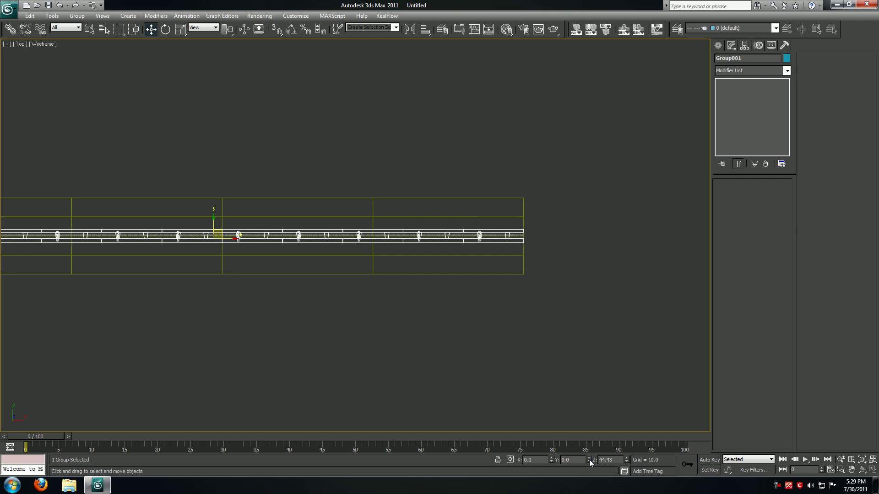
{"action": "middle_click_drag", "start_coordinate": [339, 312], "coordinate": [539, 319]}
{"action": "scroll", "coordinate": [540, 319], "scroll_direction": "up", "scroll_amount": 2}
{"action": "scroll", "coordinate": [297, 266], "scroll_direction": "up", "scroll_amount": 2}
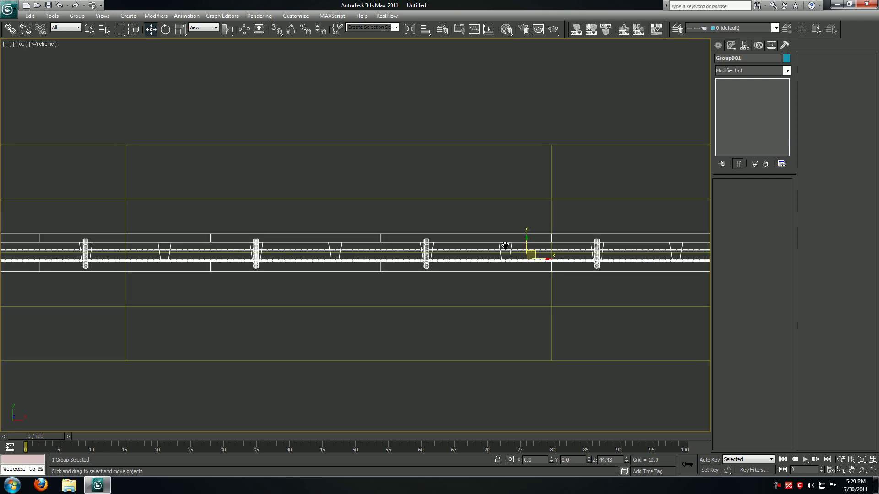
{"action": "middle_click_drag", "start_coordinate": [298, 265], "coordinate": [565, 250]}
{"action": "middle_click_drag", "start_coordinate": [183, 224], "coordinate": [589, 200]}
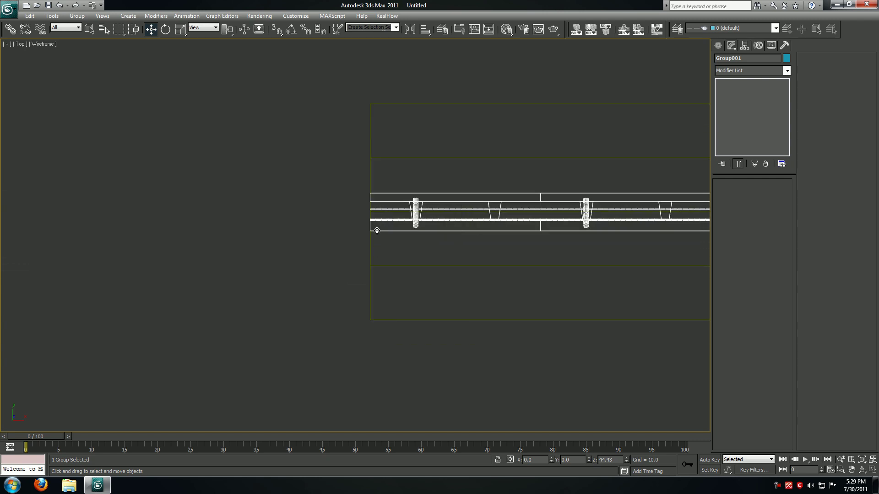
{"action": "left_click_drag", "start_coordinate": [377, 231], "coordinate": [384, 157]}
{"action": "right_click", "coordinate": [384, 157]}
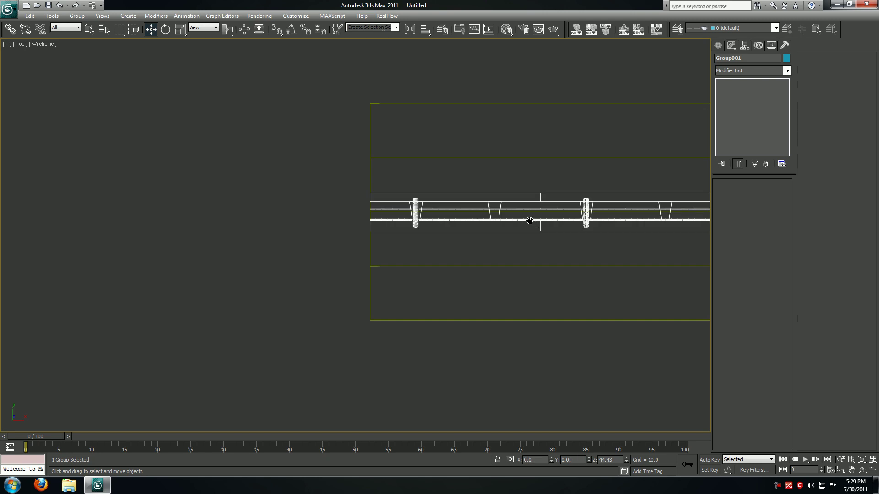
- Move the fence group along Y to about 74, lining its front beam up with the plane's long edge, and deselect it
{"action": "middle_click_drag", "start_coordinate": [530, 220], "coordinate": [355, 215]}
{"action": "scroll", "coordinate": [355, 215], "scroll_direction": "up", "scroll_amount": 2}
{"action": "middle_click_drag", "start_coordinate": [585, 162], "coordinate": [253, 206]}
{"action": "middle_click_drag", "start_coordinate": [501, 151], "coordinate": [292, 183]}
{"action": "middle_click_drag", "start_coordinate": [485, 177], "coordinate": [314, 179]}
{"action": "scroll", "coordinate": [353, 178], "scroll_direction": "down", "scroll_amount": 3}
{"action": "scroll", "coordinate": [465, 205], "scroll_direction": "up", "scroll_amount": 3}
{"action": "middle_click_drag", "start_coordinate": [558, 234], "coordinate": [252, 235]}
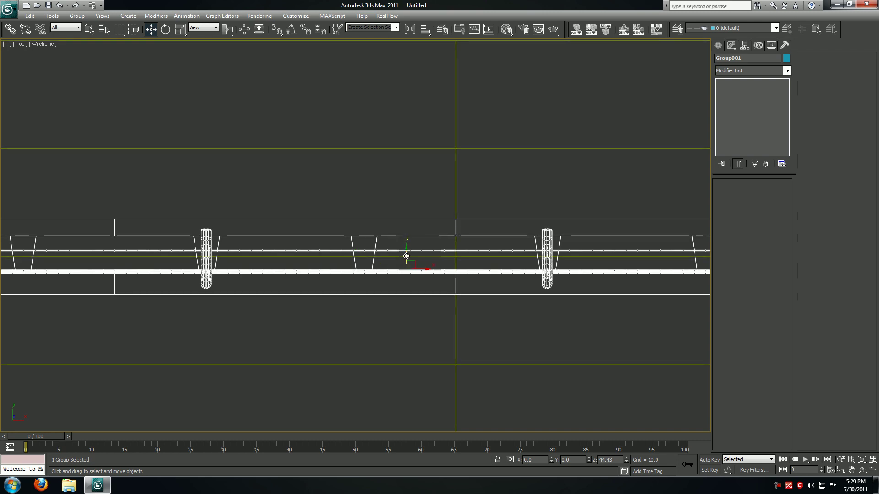
{"action": "left_click_drag", "start_coordinate": [407, 255], "coordinate": [410, 111]}
{"action": "middle_click_drag", "start_coordinate": [406, 149], "coordinate": [405, 303]}
{"action": "scroll", "coordinate": [405, 303], "scroll_direction": "up", "scroll_amount": 2}
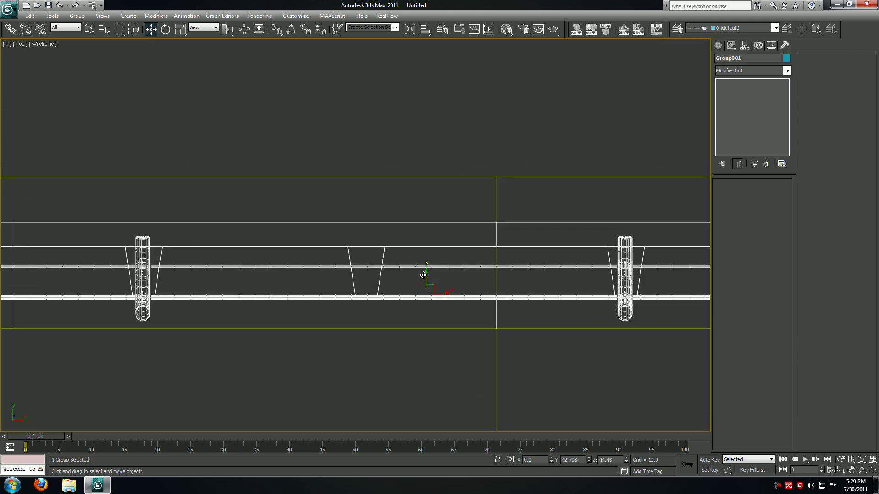
{"action": "left_click_drag", "start_coordinate": [423, 275], "coordinate": [434, 119]}
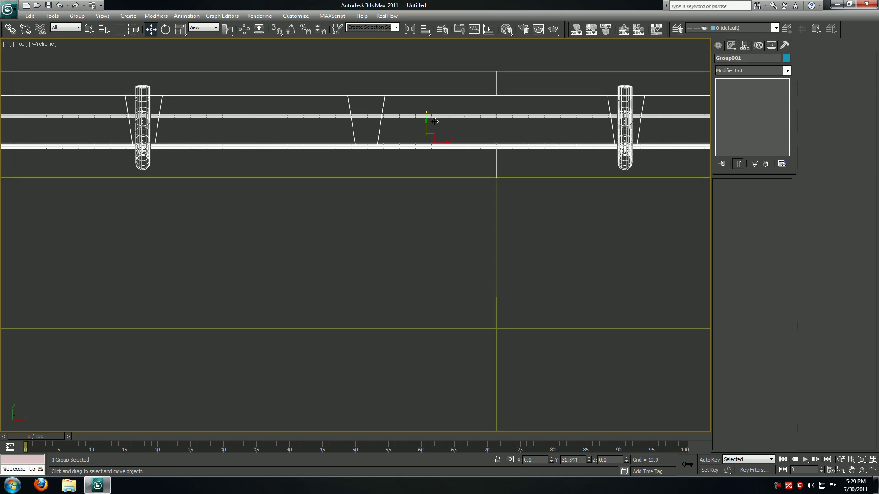
{"action": "left_click", "coordinate": [337, 283]}
- Select the fence group, ungroup it back into individual objects, and clear the selection
{"action": "key", "text": "alt+w"}
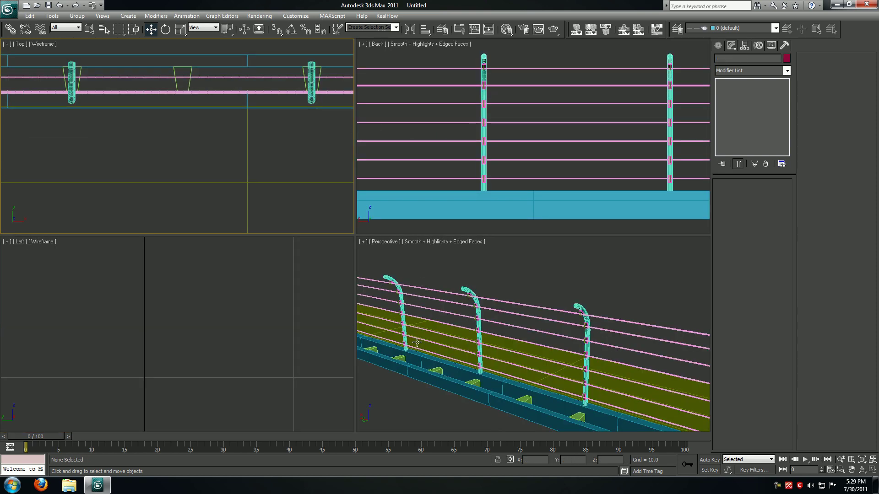
{"action": "middle_click", "coordinate": [486, 345]}
{"action": "key", "text": "alt+w"}
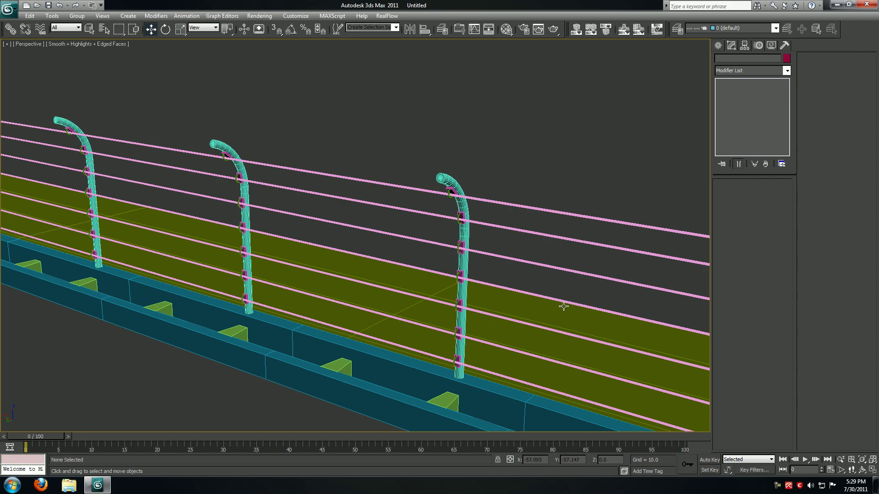
{"action": "middle_click_drag", "start_coordinate": [556, 310], "coordinate": [577, 271], "text": "alt"}
{"action": "scroll", "coordinate": [532, 261], "scroll_direction": "down", "scroll_amount": 2}
{"action": "left_click_drag", "start_coordinate": [347, 157], "coordinate": [381, 231]}
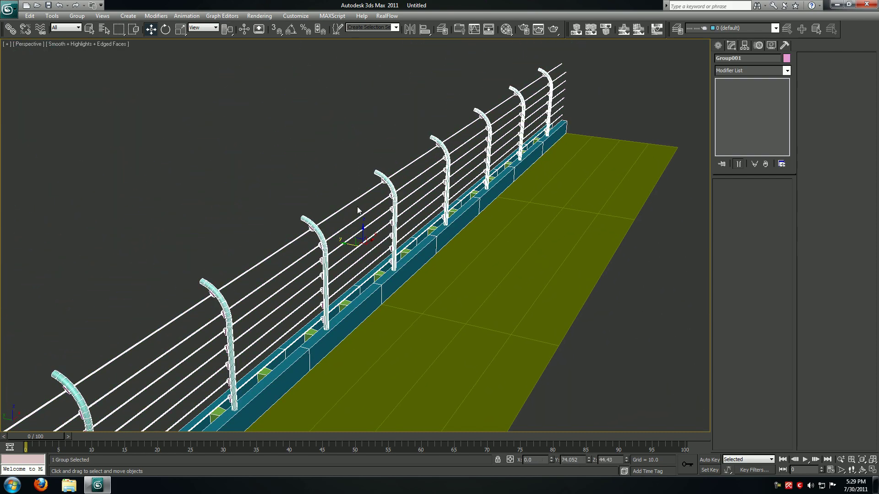
{"action": "left_click", "coordinate": [77, 16]}
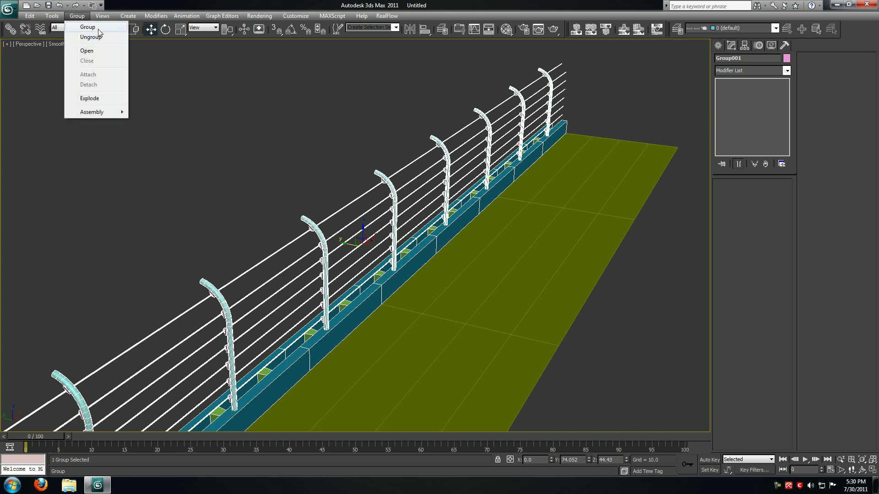
{"action": "left_click", "coordinate": [87, 26]}
{"action": "left_click", "coordinate": [470, 257]}
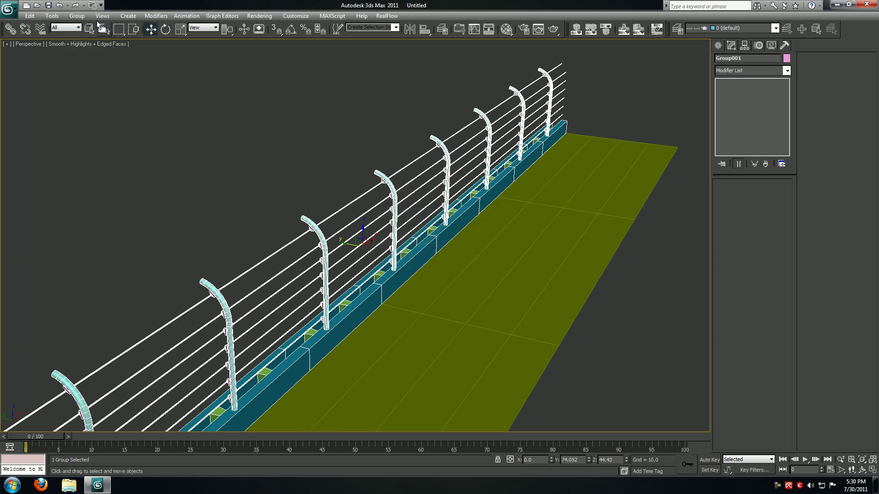
{"action": "left_click", "coordinate": [77, 16]}
{"action": "left_click", "coordinate": [97, 38]}
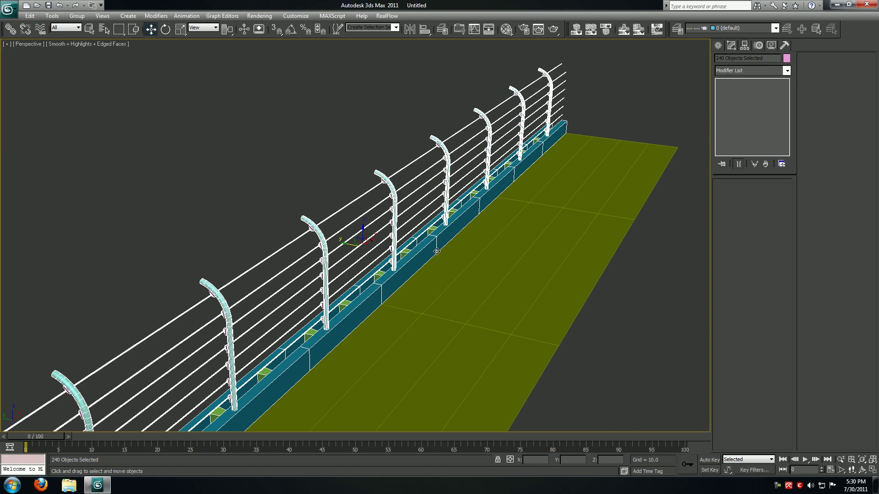
{"action": "scroll", "coordinate": [481, 233], "scroll_direction": "down", "scroll_amount": 3}
{"action": "scroll", "coordinate": [578, 291], "scroll_direction": "down", "scroll_amount": 2}
{"action": "left_click", "coordinate": [578, 291]}
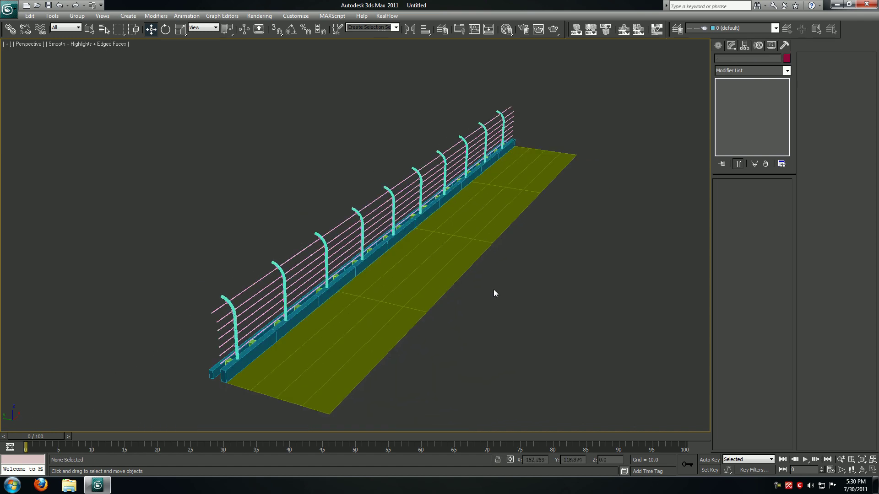
- Set the ground plane's length segments to 2 and convert the plane to an editable poly
{"action": "scroll", "coordinate": [502, 278], "scroll_direction": "up", "scroll_amount": 5}
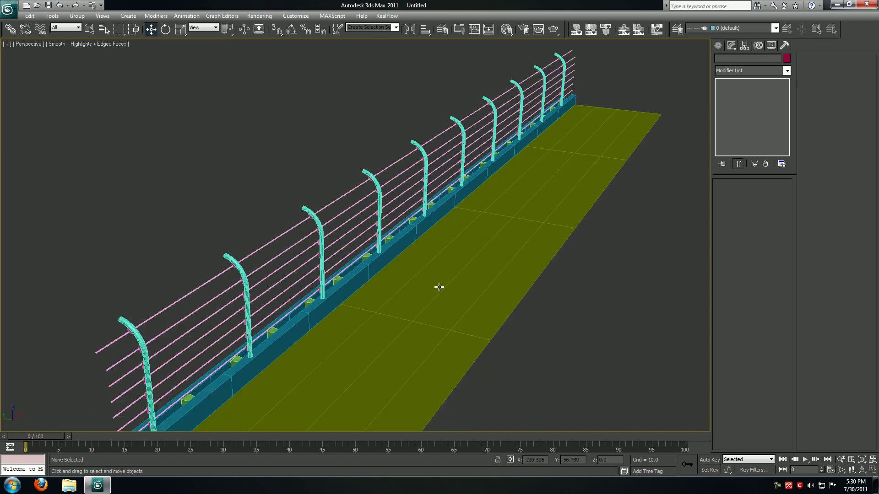
{"action": "middle_click_drag", "start_coordinate": [440, 288], "coordinate": [452, 192]}
{"action": "left_click", "coordinate": [441, 241]}
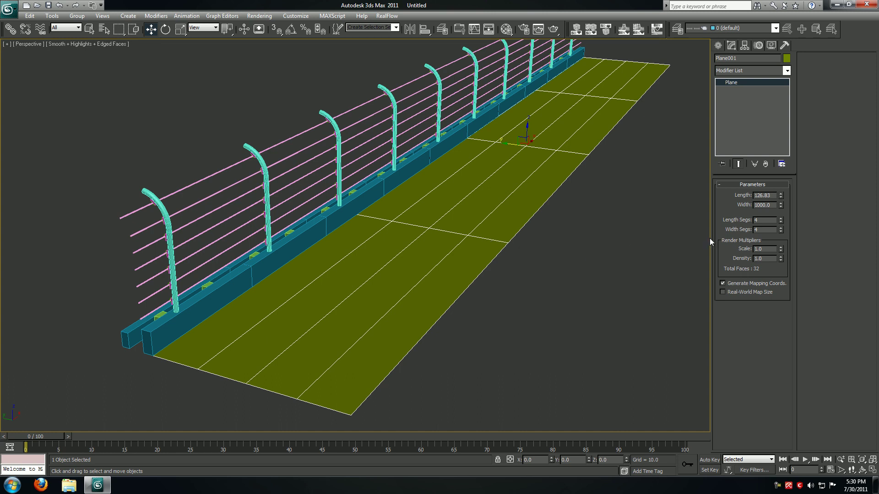
{"action": "left_click_drag", "start_coordinate": [765, 221], "coordinate": [743, 222]}
{"action": "type", "text": "2"}
{"action": "key", "text": "Tab"}
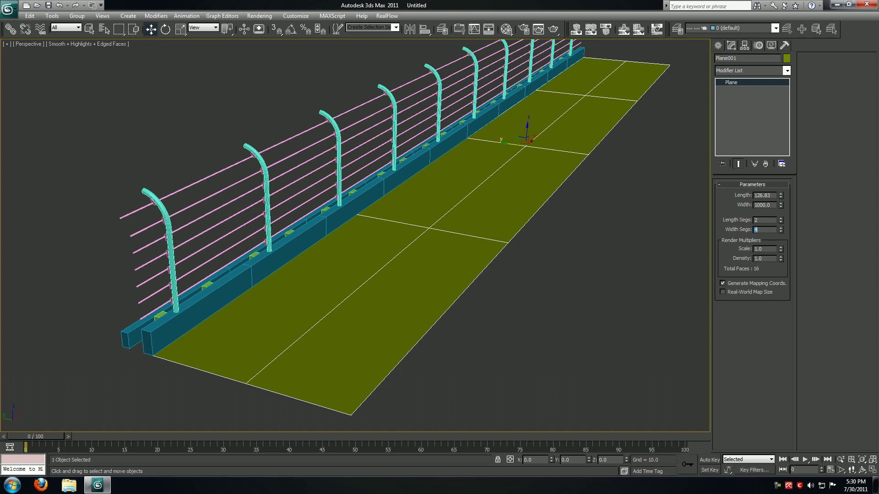
{"action": "right_click", "coordinate": [751, 122]}
{"action": "left_click", "coordinate": [794, 188]}
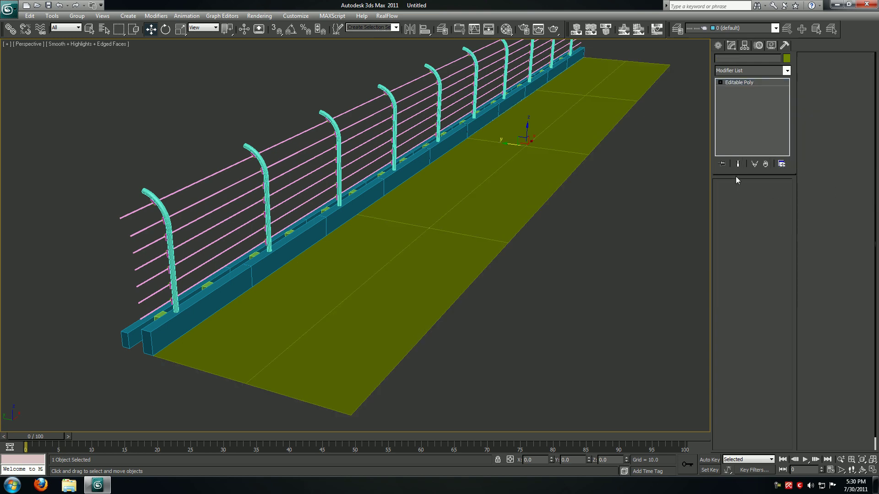
- Loop-select the plane's central lengthwise edges and move them along Y to about -49, close to the long side opposite the fence
{"action": "left_click", "coordinate": [740, 195]}
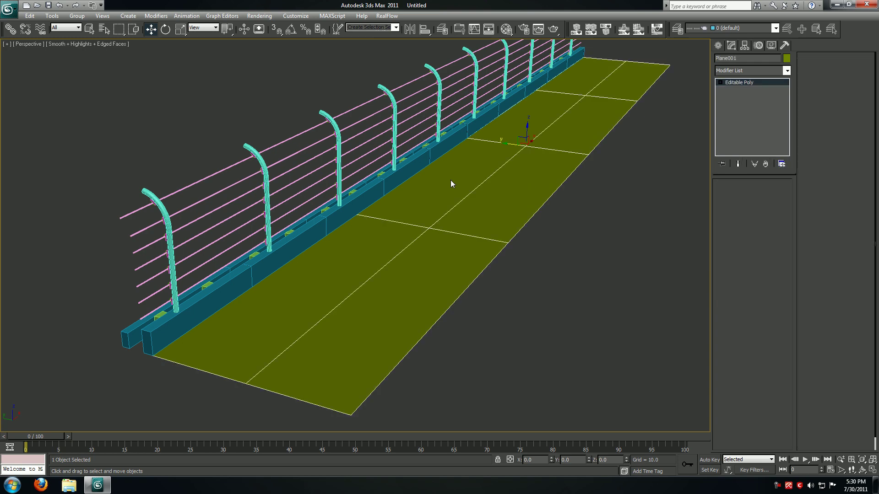
{"action": "left_click", "coordinate": [476, 188]}
{"action": "left_click", "coordinate": [768, 243]}
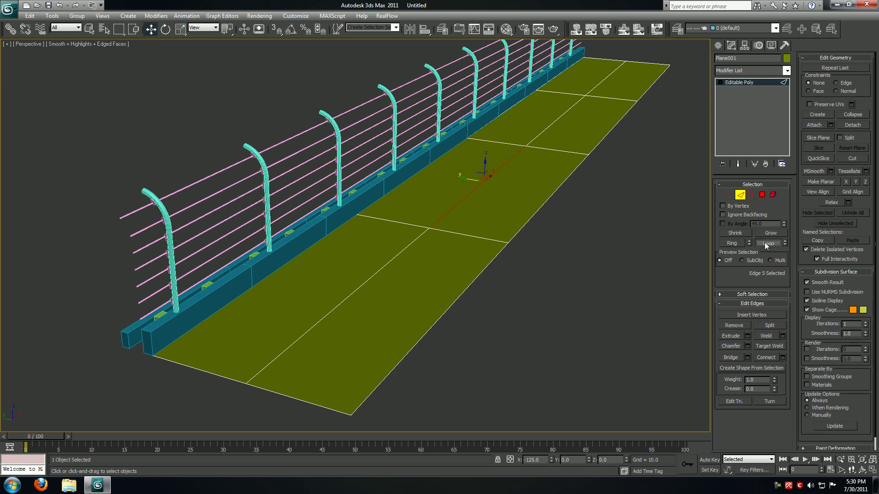
{"action": "left_click_drag", "start_coordinate": [508, 143], "coordinate": [554, 154]}
{"action": "key", "text": "alt+w"}
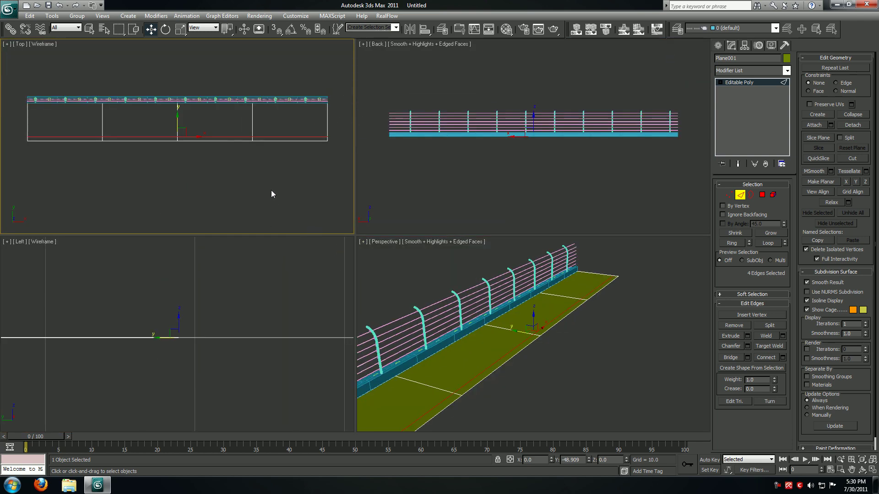
{"action": "key", "text": "alt+w"}
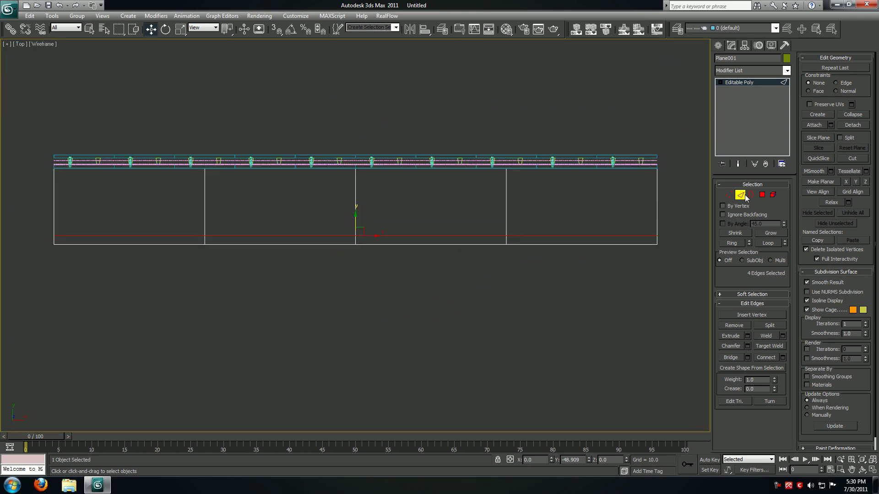
{"action": "left_click", "coordinate": [762, 194]}
{"action": "left_click_drag", "start_coordinate": [677, 198], "coordinate": [1, 211]}
{"action": "left_click", "coordinate": [670, 253]}
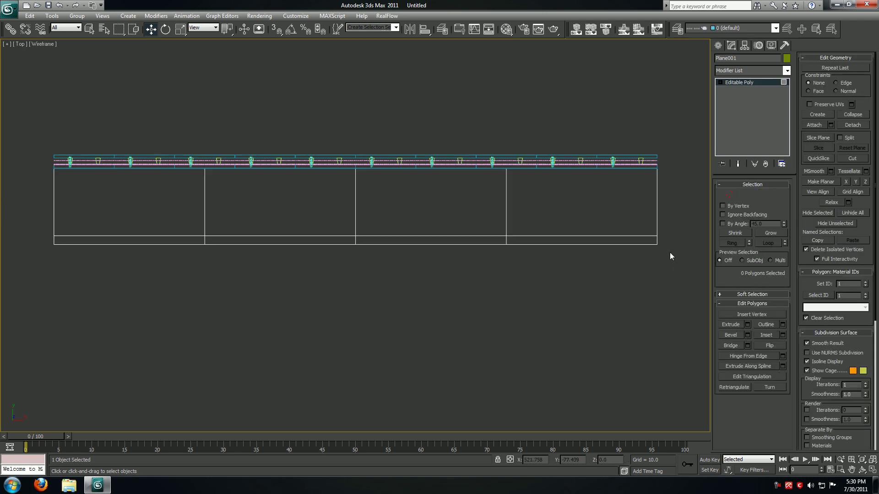
{"action": "key", "text": "4"}
{"action": "left_click_drag", "start_coordinate": [665, 241], "coordinate": [1, 264]}
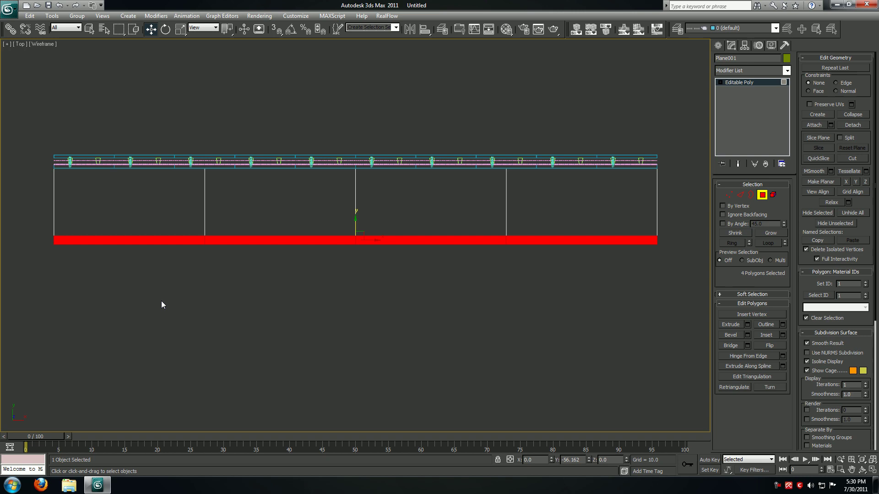
{"action": "left_click", "coordinate": [161, 301]}
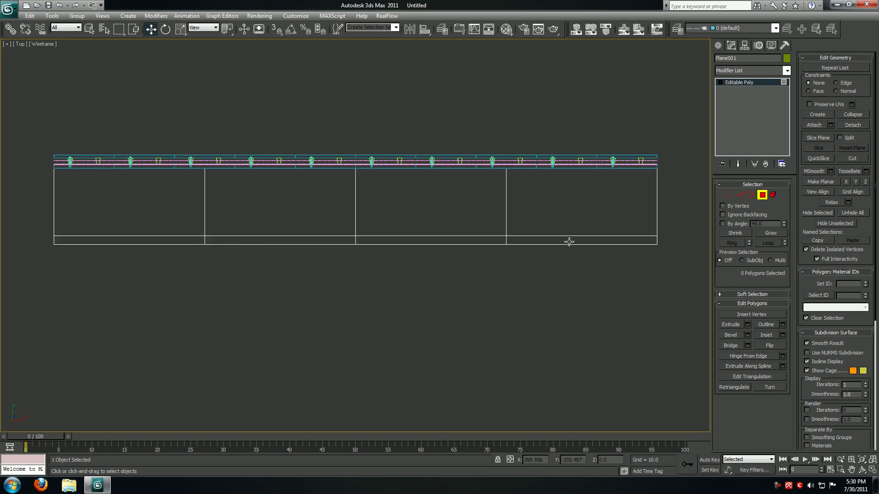
- Leave the plane's polygon level and return to whole-object level
{"action": "key", "text": "alt+w"}
{"action": "right_click", "coordinate": [548, 292]}
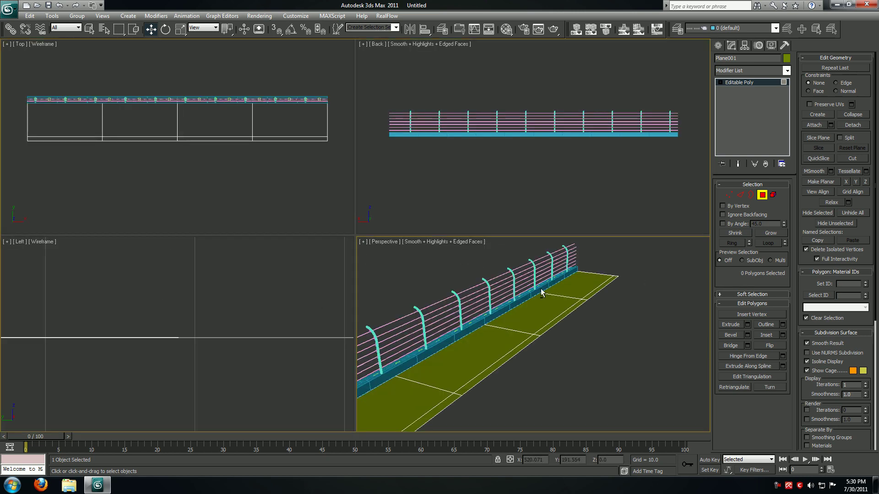
{"action": "key", "text": "alt+w"}
{"action": "scroll", "coordinate": [543, 262], "scroll_direction": "up", "scroll_amount": 2}
{"action": "right_click", "coordinate": [587, 254]}
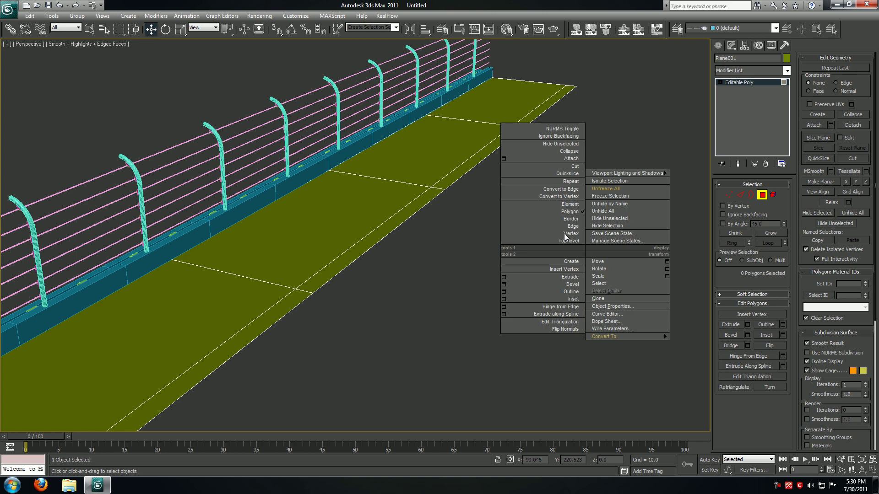
{"action": "left_click", "coordinate": [580, 243]}
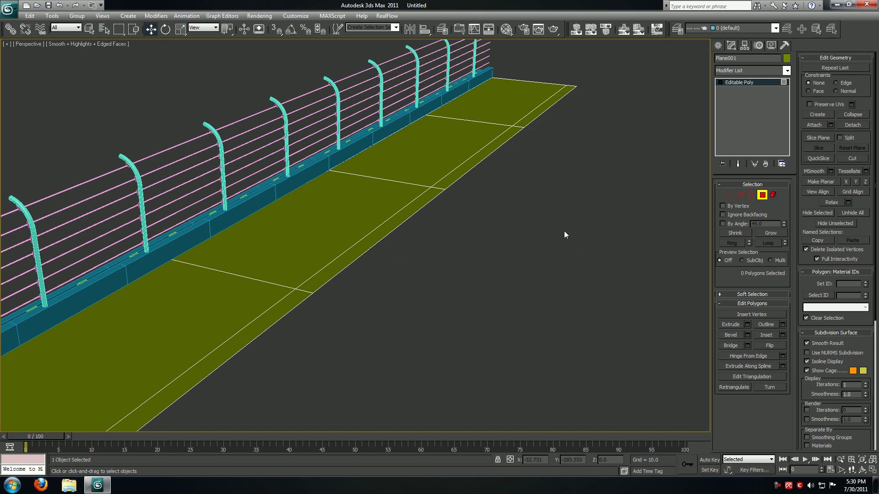
{"action": "right_click", "coordinate": [550, 205]}
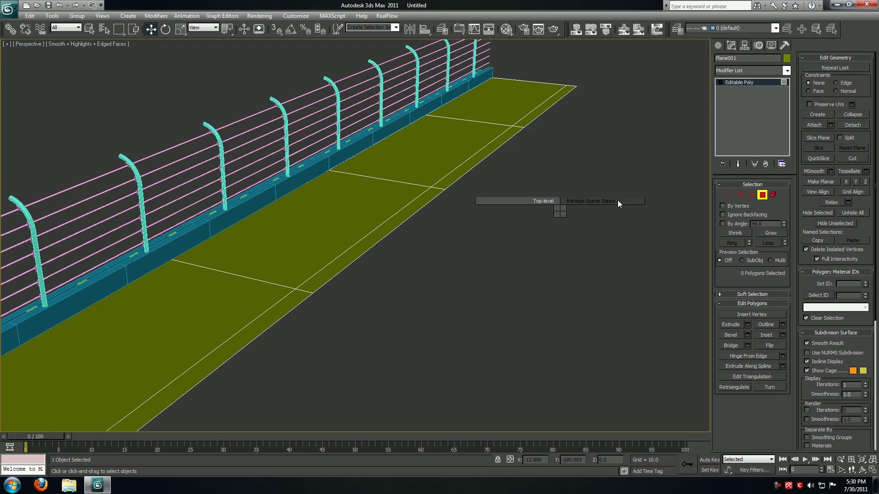
{"action": "left_click", "coordinate": [617, 201]}
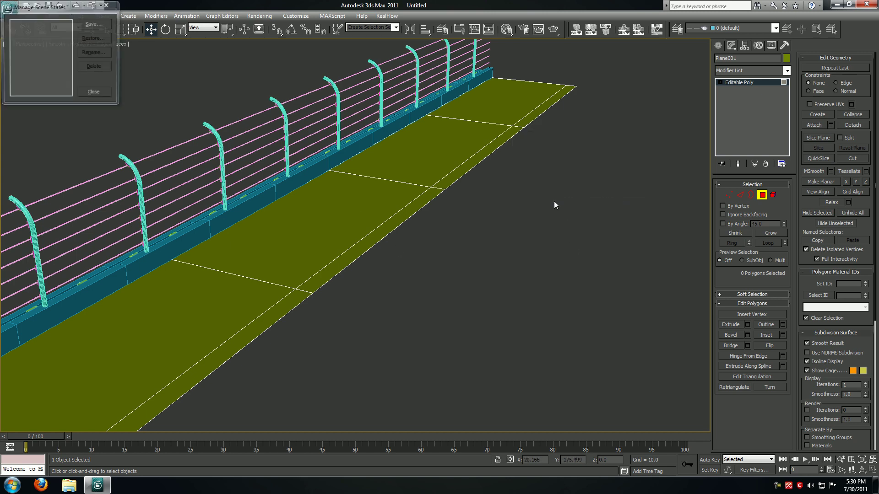
{"action": "left_click", "coordinate": [94, 92]}
{"action": "right_click", "coordinate": [527, 188]}
{"action": "left_click", "coordinate": [511, 174]}
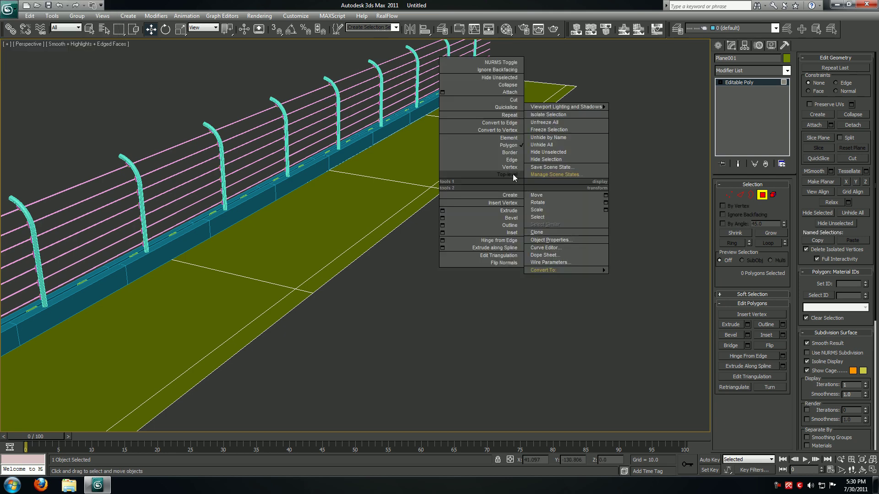
- Select all fence objects except the plane and rotate them clockwise in the left view with angle snap on, tilting the posts towards the plane
{"action": "key", "text": "alt+w"}
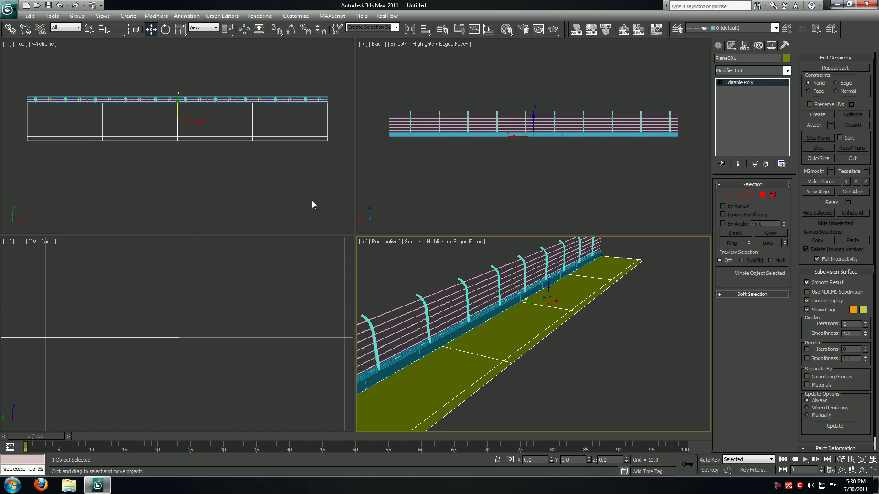
{"action": "right_click", "coordinate": [311, 201]}
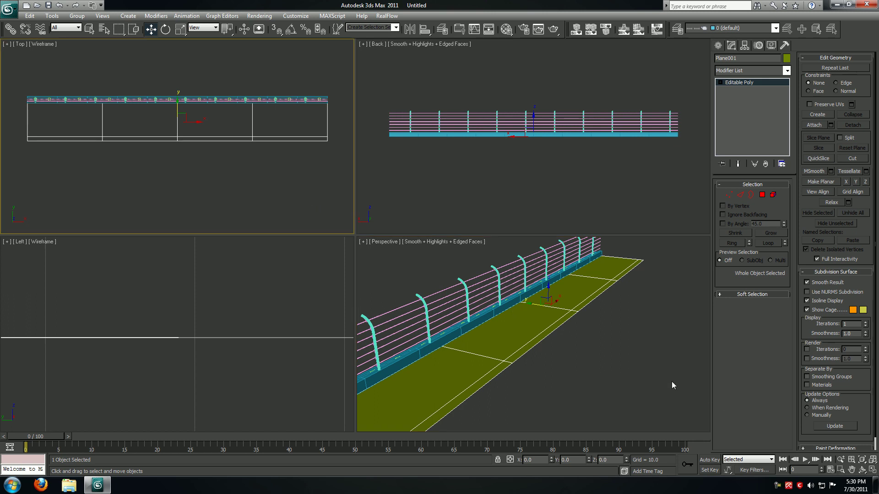
{"action": "left_click", "coordinate": [636, 368]}
{"action": "key", "text": "z"}
{"action": "left_click", "coordinate": [312, 315]}
{"action": "key", "text": "alt+w"}
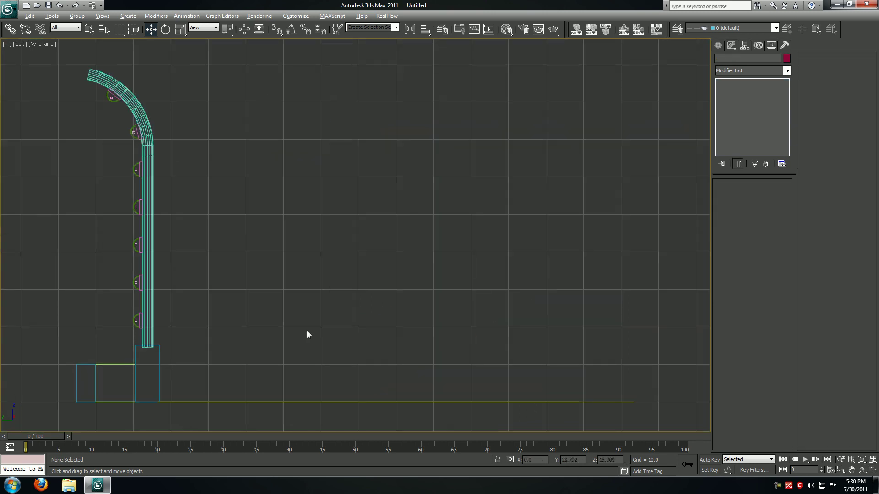
{"action": "middle_click_drag", "start_coordinate": [307, 331], "coordinate": [377, 271]}
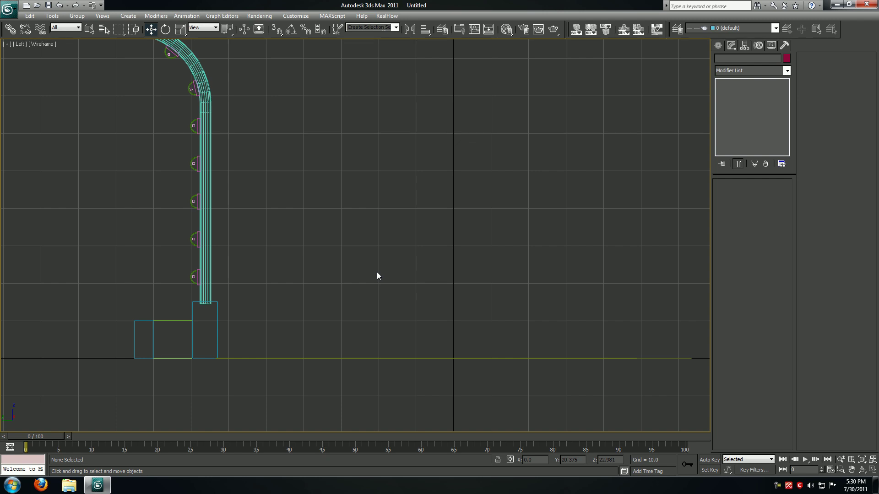
{"action": "key", "text": "ctrl+a"}
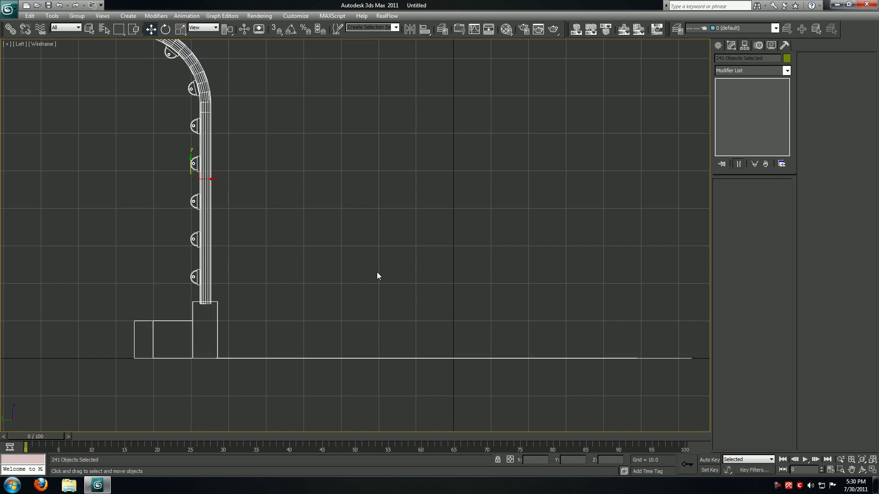
{"action": "left_click", "coordinate": [353, 277]}
{"action": "key", "text": "ctrl+a"}
{"action": "left_click_drag", "start_coordinate": [337, 223], "coordinate": [446, 428], "text": "alt"}
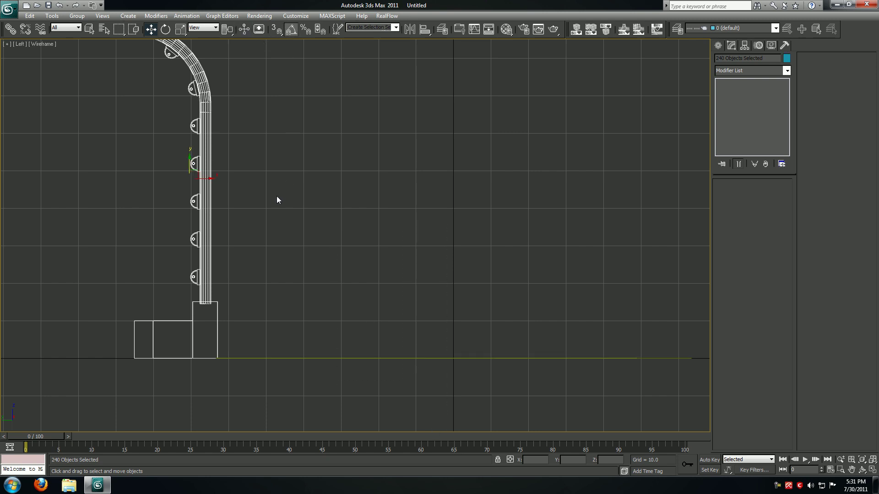
{"action": "key", "text": "e"}
{"action": "left_click_drag", "start_coordinate": [207, 171], "coordinate": [212, 182]}
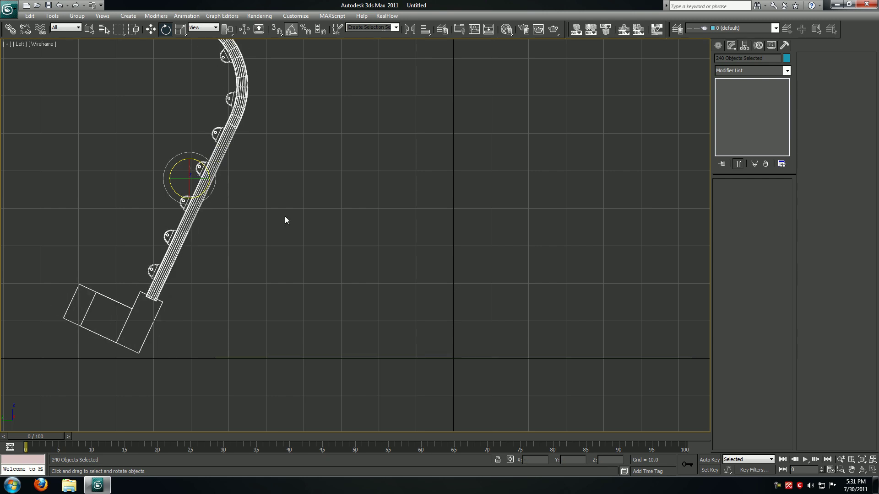
- Select the plane's four wide polygons next to the fence, rotate them clockwise in the left view to match the fence's tilt, and deselect them
{"action": "left_click", "coordinate": [402, 232]}
{"action": "left_click_drag", "start_coordinate": [436, 294], "coordinate": [445, 388]}
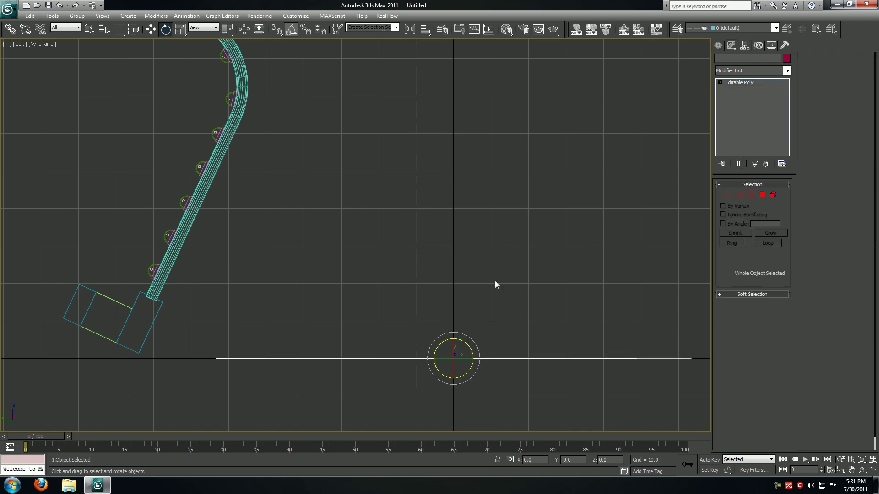
{"action": "left_click", "coordinate": [762, 195]}
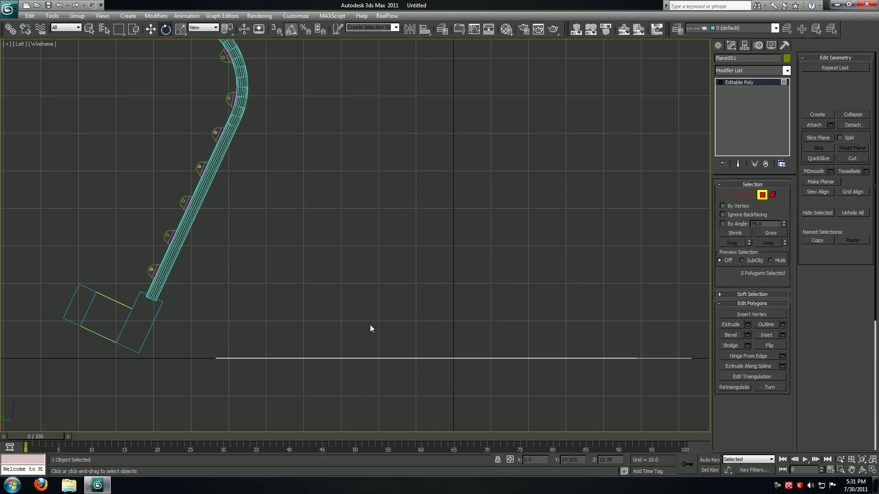
{"action": "left_click_drag", "start_coordinate": [370, 325], "coordinate": [400, 417]}
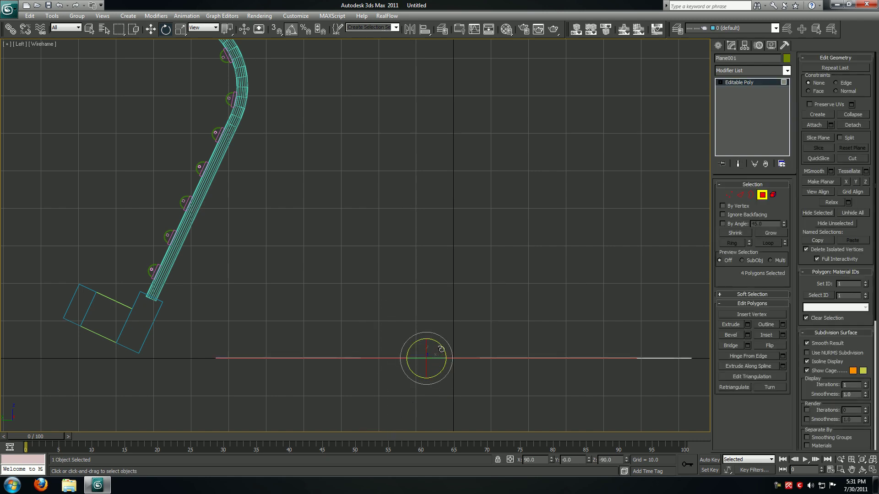
{"action": "left_click_drag", "start_coordinate": [441, 349], "coordinate": [448, 358]}
{"action": "left_click", "coordinate": [492, 332]}
{"action": "middle_click_drag", "start_coordinate": [462, 274], "coordinate": [351, 206]}
{"action": "middle_click_drag", "start_coordinate": [512, 308], "coordinate": [380, 196]}
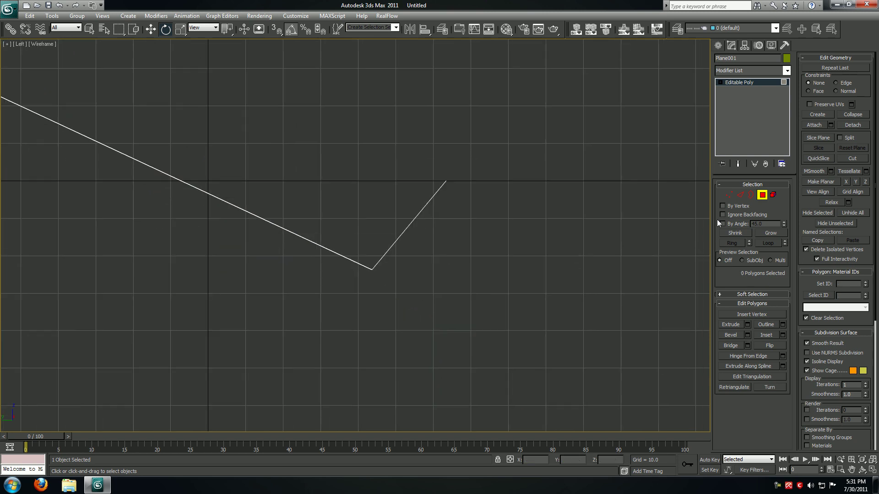
- Move the plane's five outer-edge vertices down to about Z -23.6 in the left view, level with the crease, and deselect all vertices
{"action": "left_click", "coordinate": [729, 194]}
{"action": "left_click_drag", "start_coordinate": [428, 149], "coordinate": [498, 239]}
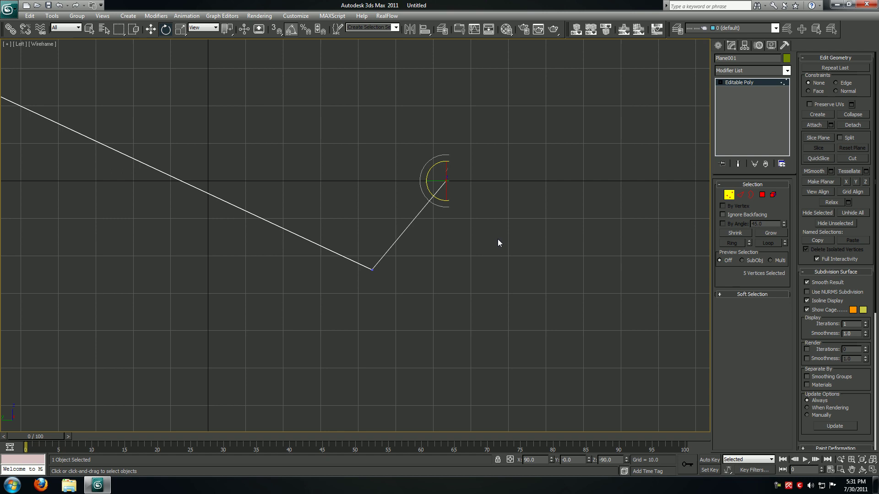
{"action": "key", "text": "w"}
{"action": "left_click_drag", "start_coordinate": [452, 161], "coordinate": [453, 247]}
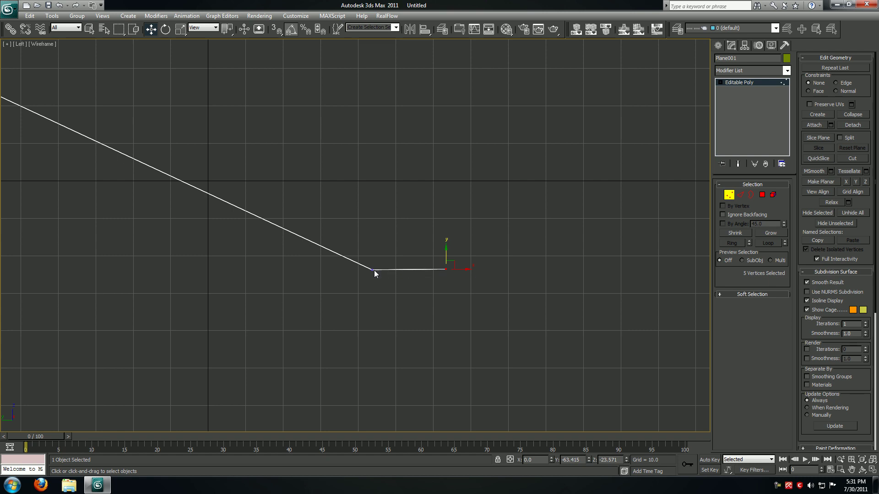
{"action": "left_click_drag", "start_coordinate": [343, 243], "coordinate": [503, 300]}
{"action": "left_click", "coordinate": [444, 263]}
- Examine the flattened outer strip and the slope beside the fence in perspective and in the four-viewport layout
{"action": "key", "text": "alt+w"}
{"action": "key", "text": "alt+w"}
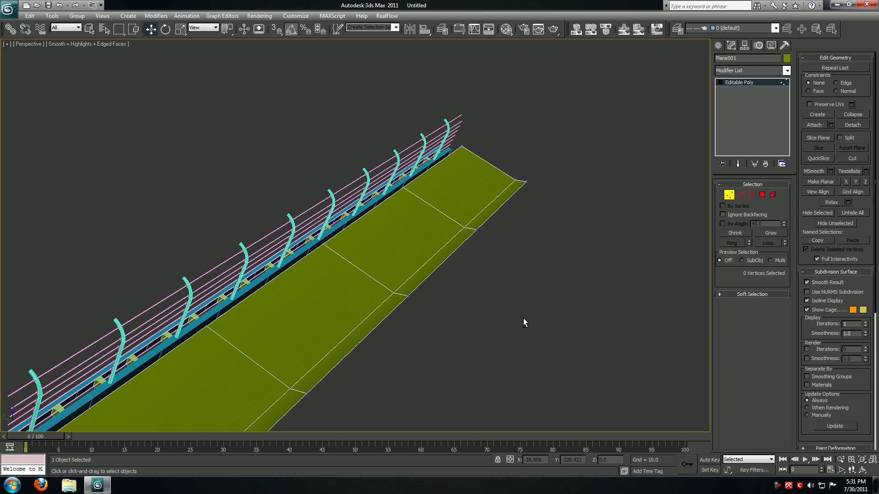
{"action": "middle_click_drag", "start_coordinate": [523, 320], "coordinate": [516, 265], "text": "alt"}
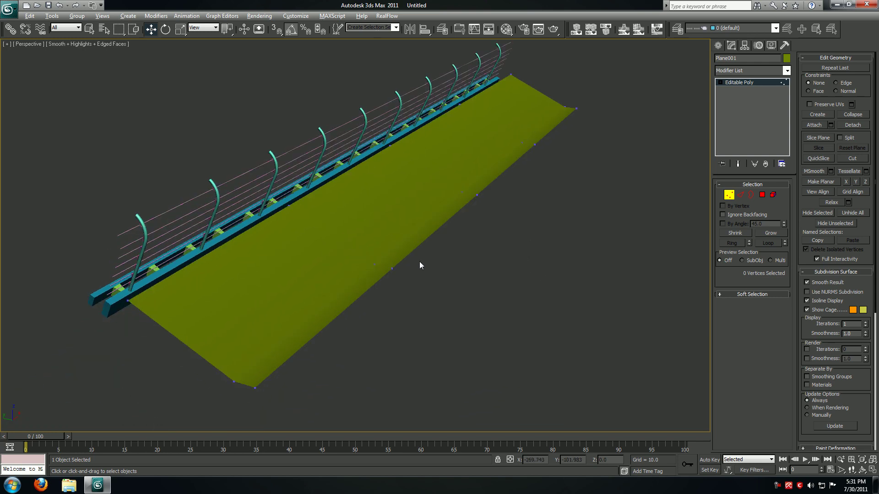
{"action": "middle_click_drag", "start_coordinate": [419, 262], "coordinate": [430, 278], "text": "alt"}
{"action": "scroll", "coordinate": [431, 251], "scroll_direction": "up", "scroll_amount": 3}
{"action": "key", "text": "F4"}
{"action": "key", "text": "alt+w"}
{"action": "right_click", "coordinate": [239, 314]}
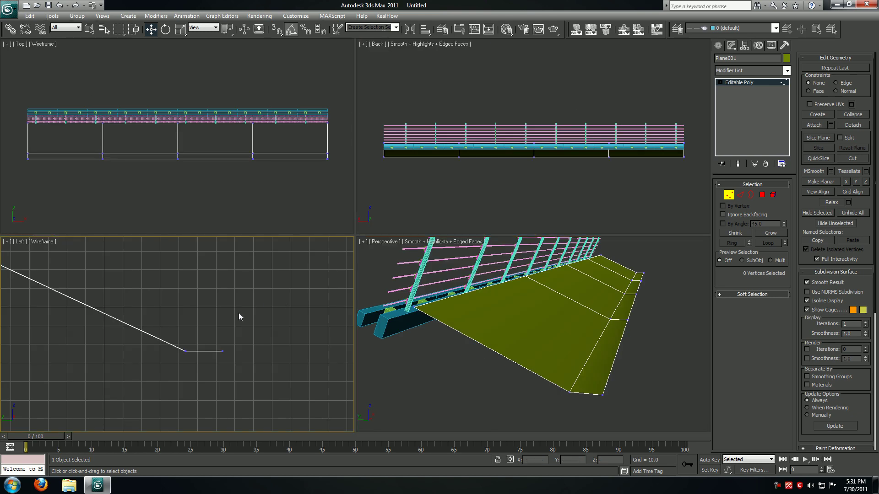
{"action": "key", "text": "alt+w"}
- Return to whole-object level, move the plane in the left view so its upper edge meets the fence base's lower corner, and deselect it
{"action": "right_click", "coordinate": [389, 296]}
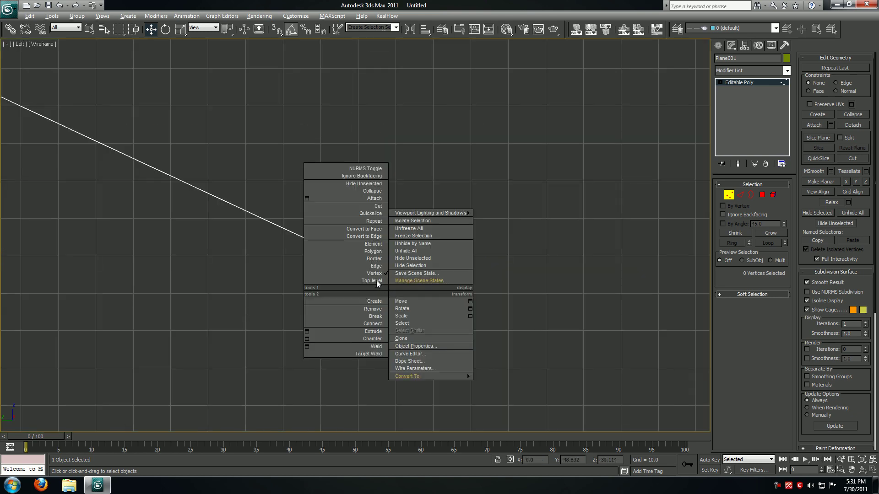
{"action": "left_click", "coordinate": [376, 281]}
{"action": "scroll", "coordinate": [484, 272], "scroll_direction": "down", "scroll_amount": 4}
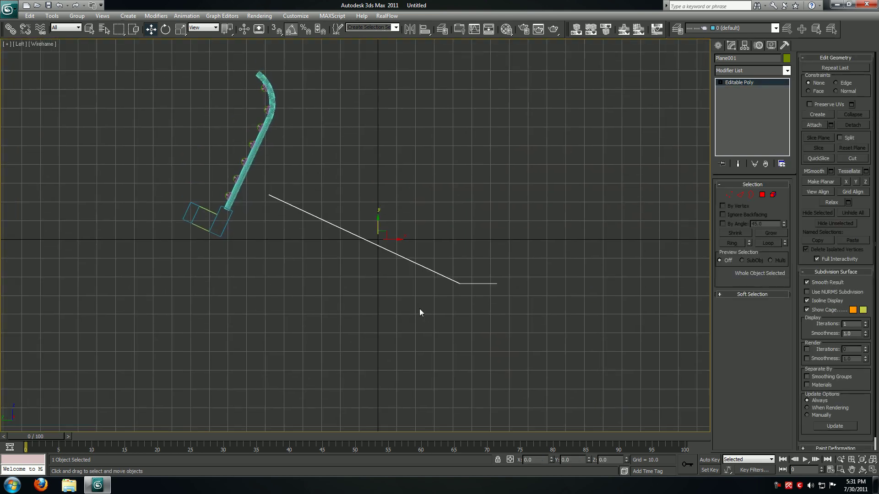
{"action": "scroll", "coordinate": [390, 303], "scroll_direction": "up", "scroll_amount": 4}
{"action": "middle_click_drag", "start_coordinate": [462, 294], "coordinate": [554, 276]}
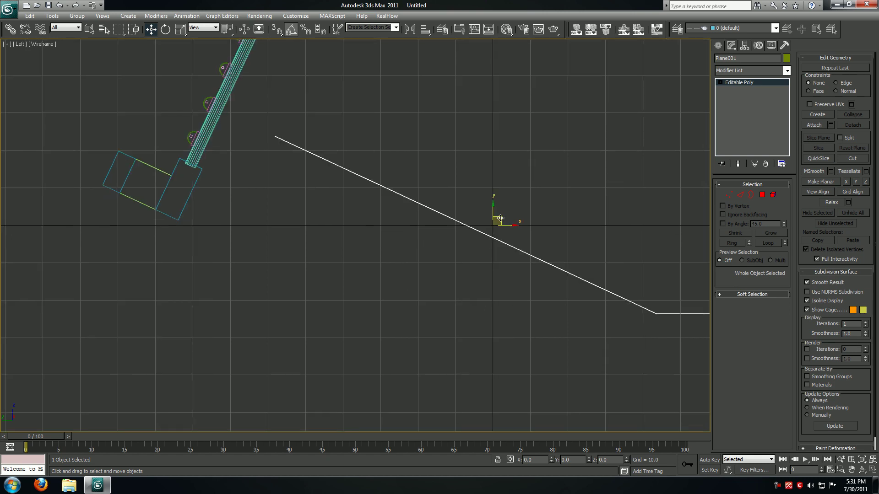
{"action": "left_click_drag", "start_coordinate": [500, 218], "coordinate": [402, 299]}
{"action": "scroll", "coordinate": [403, 299], "scroll_direction": "up", "scroll_amount": 4}
{"action": "middle_click_drag", "start_coordinate": [261, 287], "coordinate": [575, 242]}
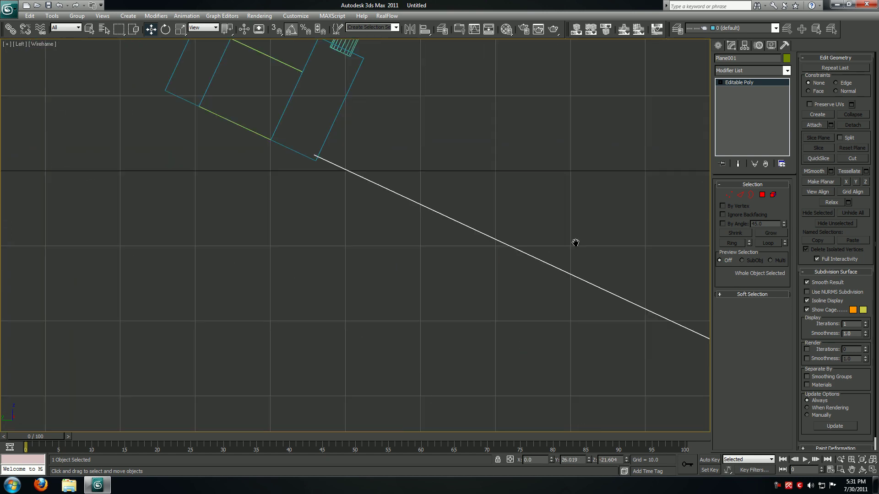
{"action": "scroll", "coordinate": [383, 223], "scroll_direction": "up", "scroll_amount": 3}
{"action": "left_click_drag", "start_coordinate": [285, 80], "coordinate": [288, 90]}
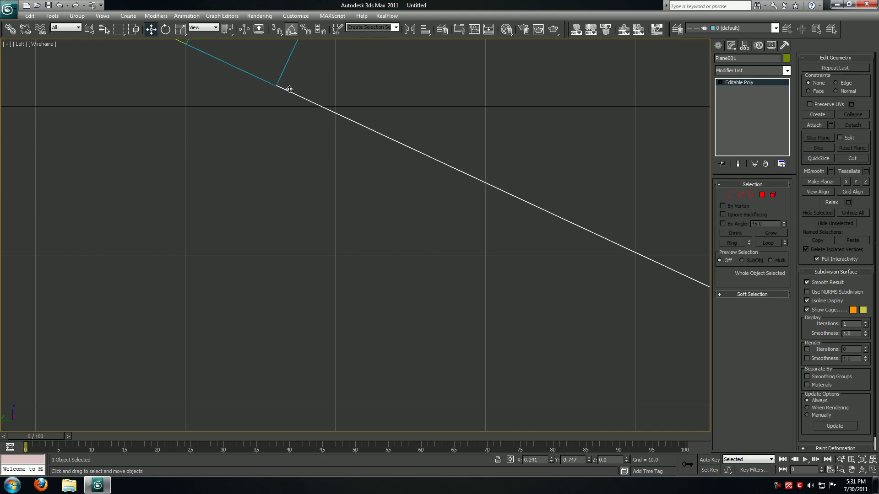
{"action": "left_click", "coordinate": [287, 145]}
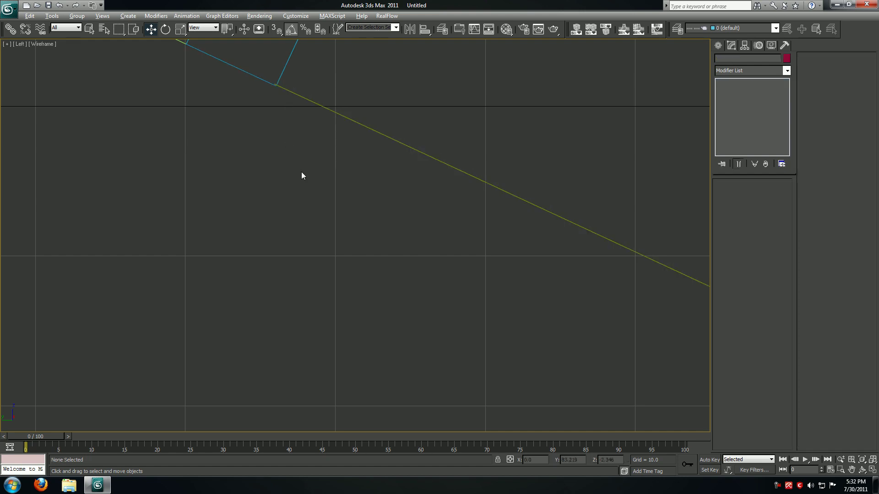
- Examine the joint between the plane and the fence base along the whole row in the perspective view
{"action": "key", "text": "alt+w"}
{"action": "left_click", "coordinate": [501, 290]}
{"action": "key", "text": "alt+w"}
{"action": "scroll", "coordinate": [567, 286], "scroll_direction": "down", "scroll_amount": 5}
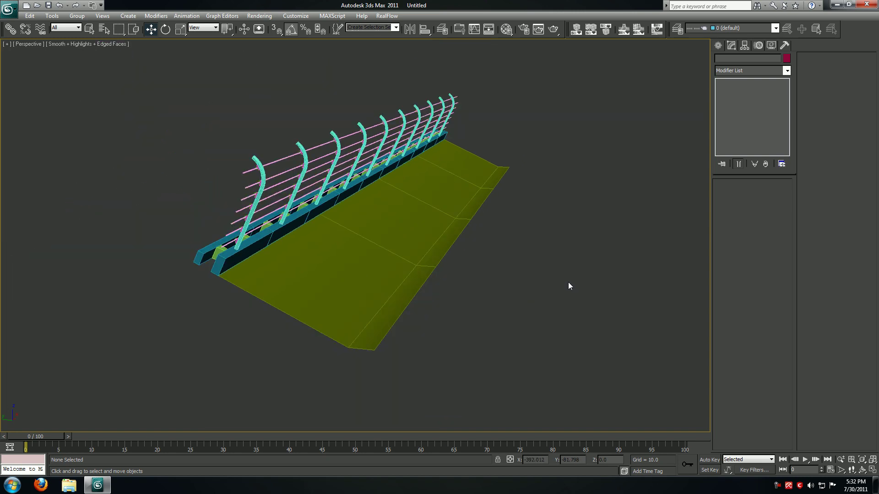
{"action": "middle_click_drag", "start_coordinate": [568, 284], "coordinate": [508, 292], "text": "alt"}
{"action": "scroll", "coordinate": [490, 286], "scroll_direction": "down", "scroll_amount": 5}
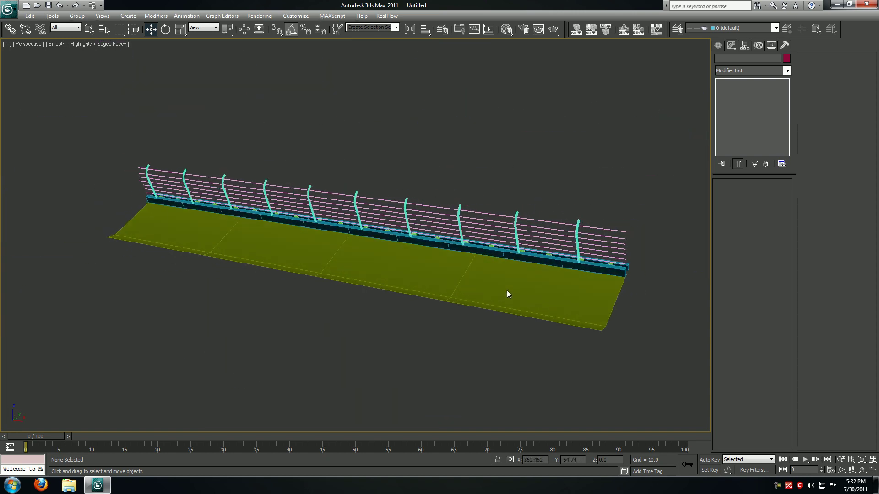
{"action": "scroll", "coordinate": [508, 293], "scroll_direction": "up", "scroll_amount": 4}
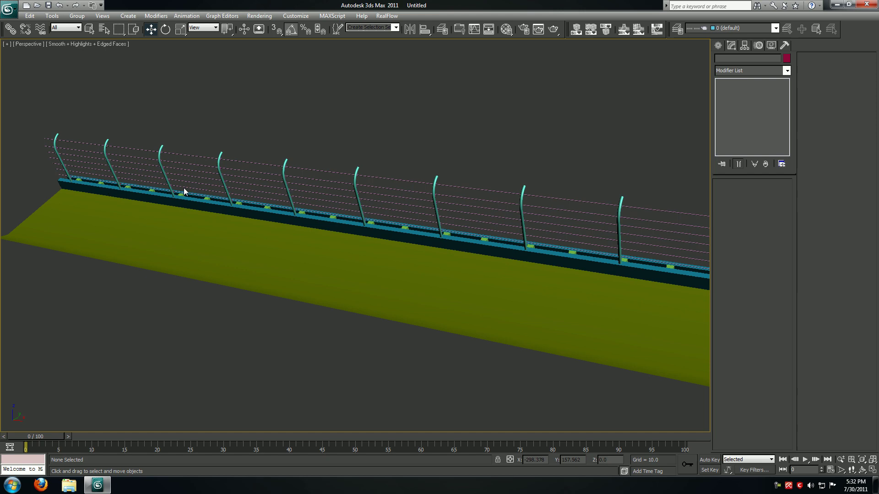
- Select all objects in the scene and apply a Bend modifier to them
{"action": "key", "text": "ctrl+a"}
{"action": "key", "text": "F4"}
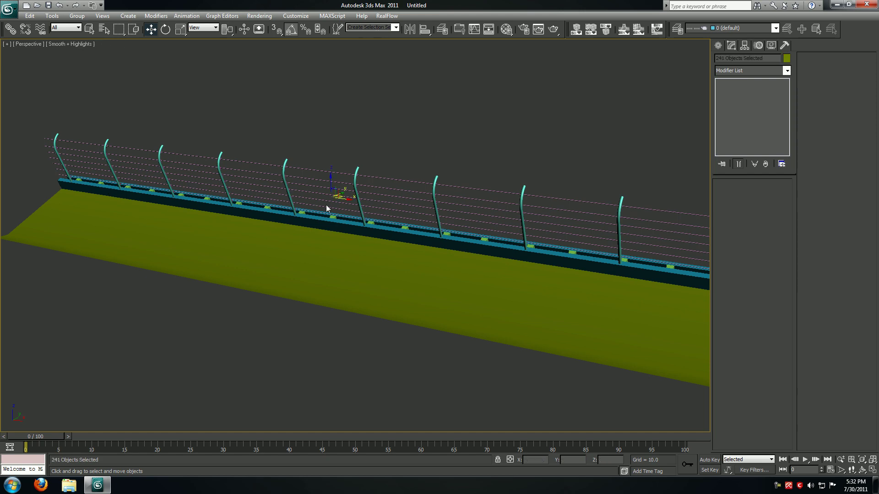
{"action": "key", "text": "F4"}
{"action": "middle_click_drag", "start_coordinate": [402, 228], "coordinate": [332, 206]}
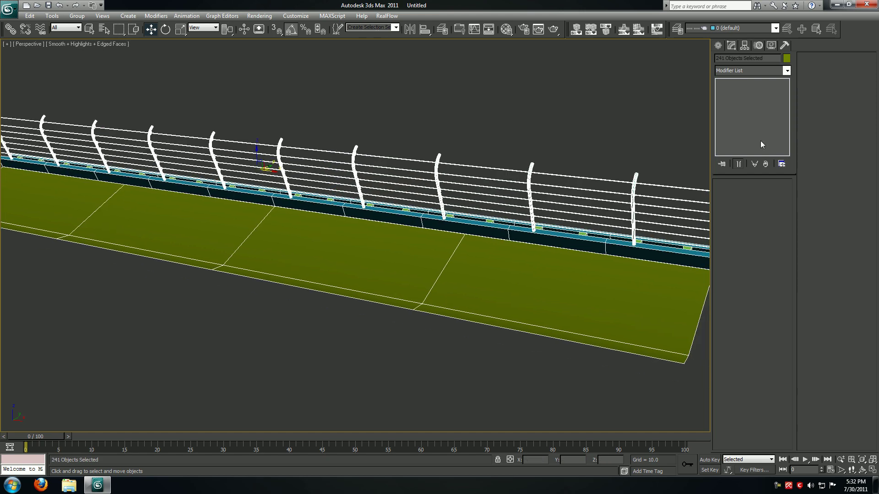
{"action": "left_click", "coordinate": [747, 72]}
{"action": "scroll", "coordinate": [739, 78], "scroll_direction": "down", "scroll_amount": 5}
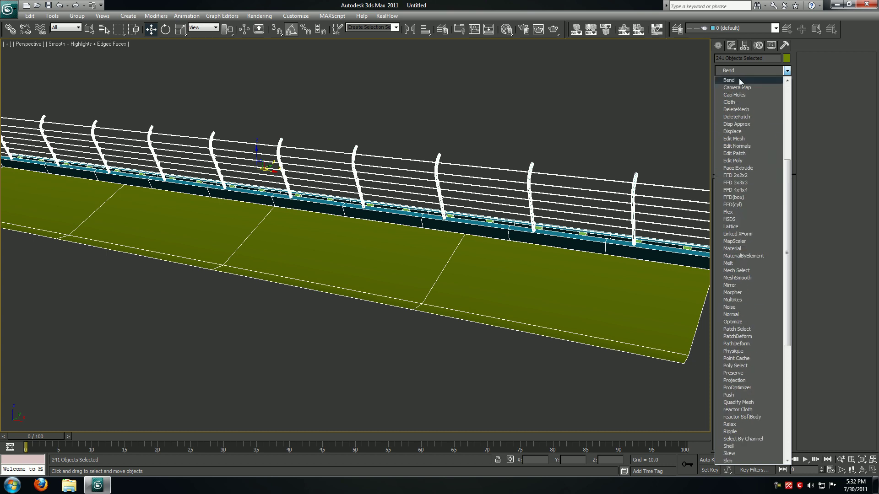
{"action": "left_click", "coordinate": [738, 81]}
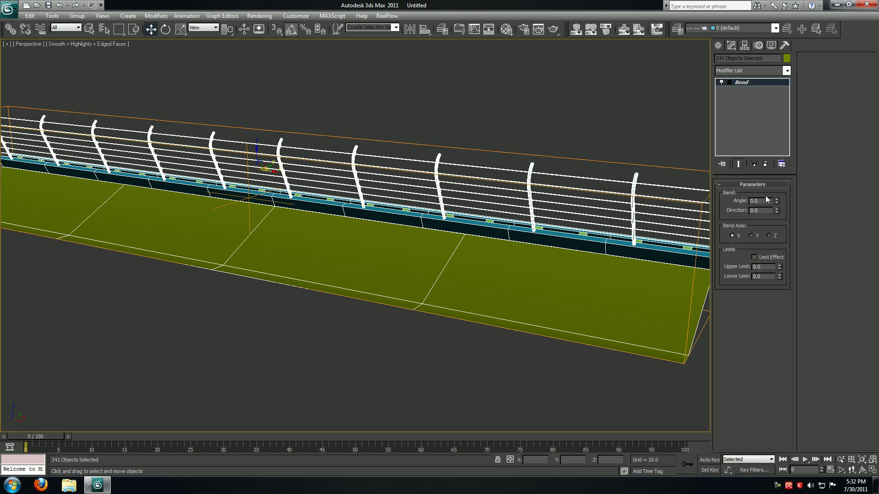
- Try bending the fence and plane into a ring with an angle of 360 and a direction of 90 on the X axis
{"action": "type", "text": "360"}
{"action": "key", "text": "Tab"}
{"action": "type", "text": "9"}
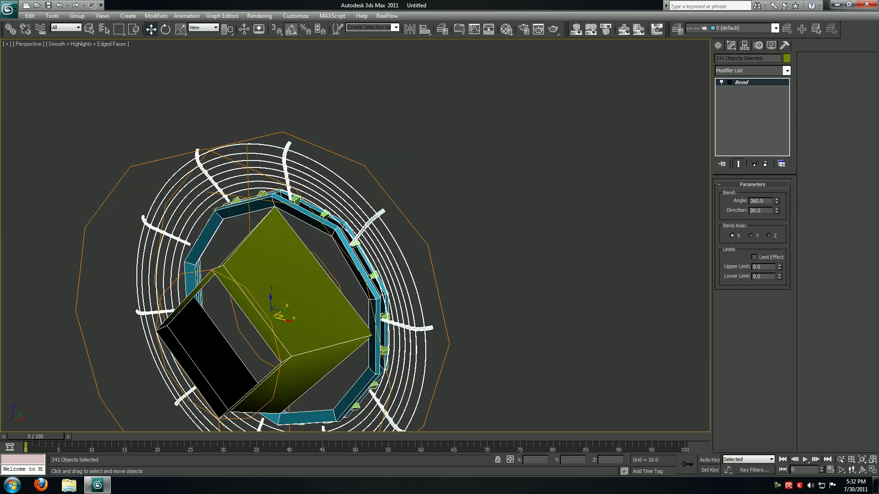
{"action": "key", "text": "Return"}
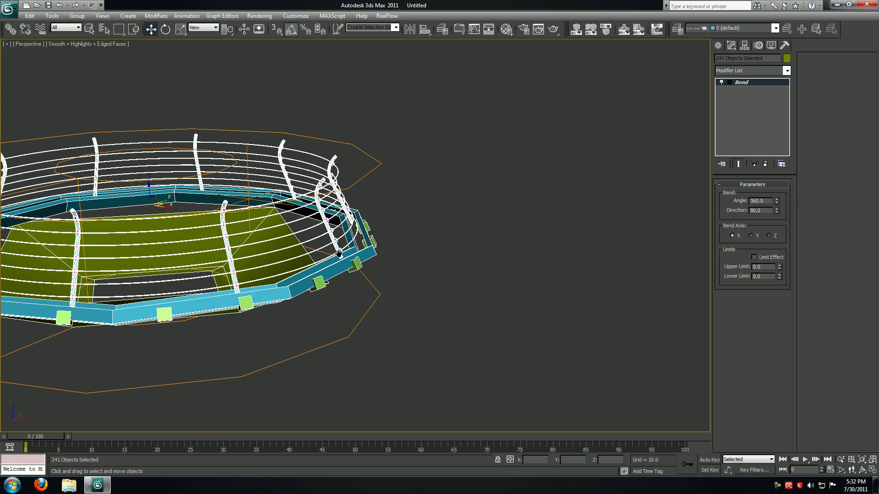
{"action": "key", "text": "z"}
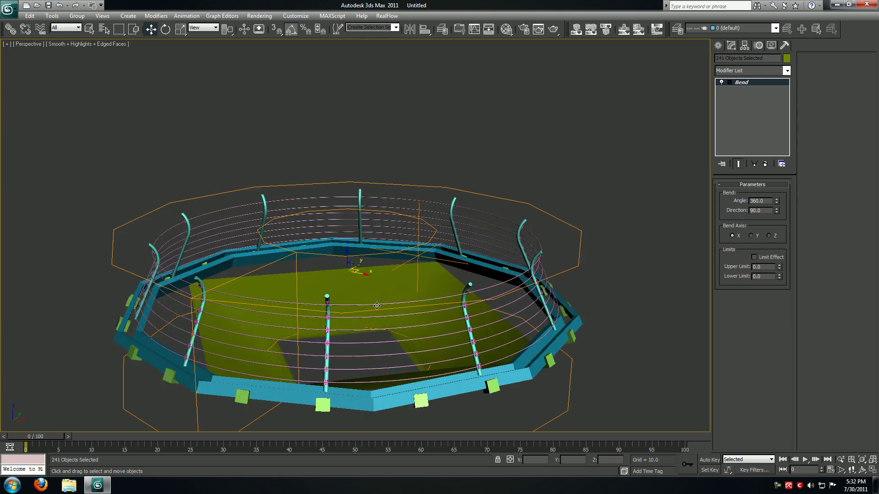
{"action": "middle_click_drag", "start_coordinate": [368, 305], "coordinate": [369, 327], "text": "alt"}
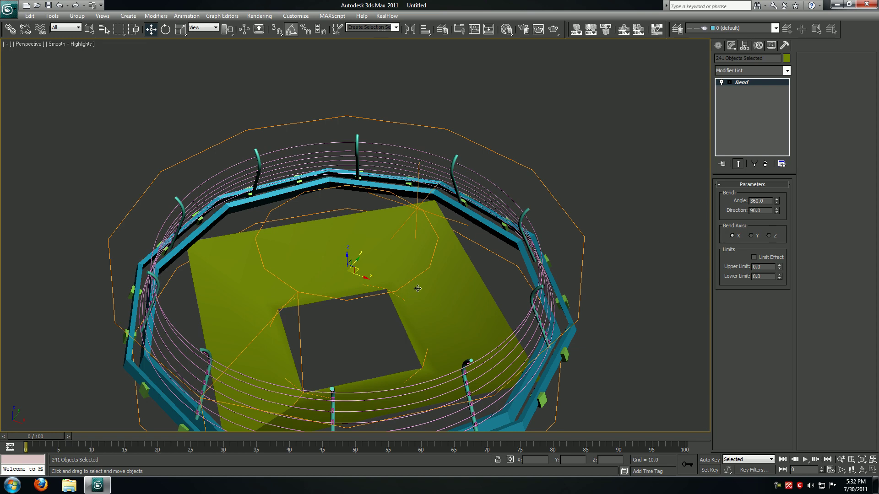
- Undo the bend settings and the Bend modifier on all objects
{"action": "key", "text": "ctrl+z"}
{"action": "key", "text": "ctrl+z"}
{"action": "key", "text": "ctrl+z"}
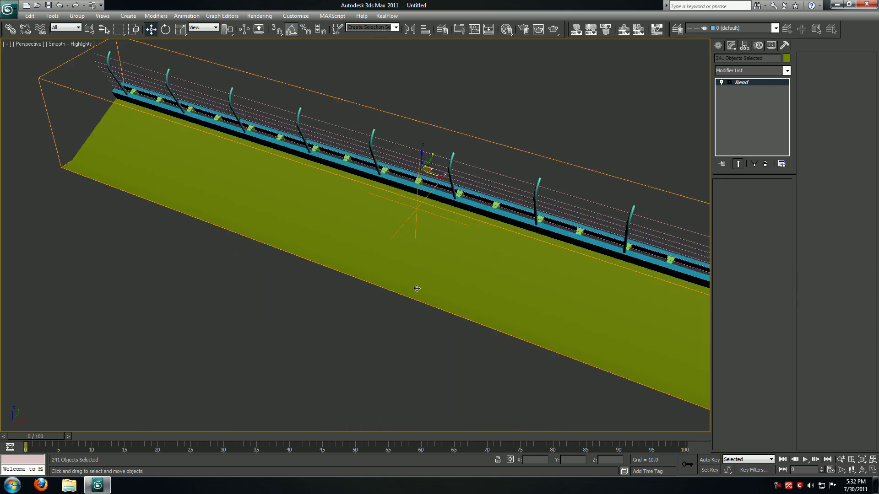
{"action": "key", "text": "ctrl+z"}
{"action": "middle_click_drag", "start_coordinate": [502, 280], "coordinate": [369, 232]}
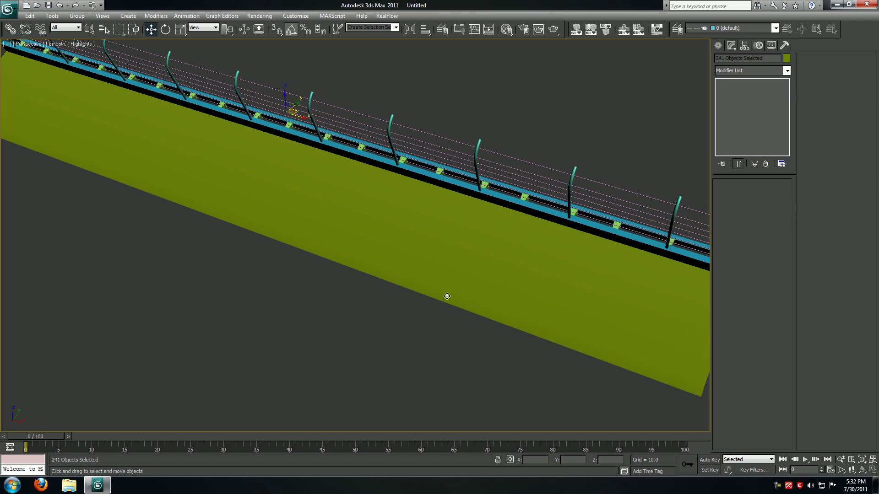
- Select the ring of edges running along the plane's length, connect them with 20 segments, and return to whole-object level
{"action": "key", "text": "F4"}
{"action": "middle_click_drag", "start_coordinate": [500, 339], "coordinate": [350, 264]}
{"action": "middle_click_drag", "start_coordinate": [452, 266], "coordinate": [462, 304], "text": "alt"}
{"action": "scroll", "coordinate": [435, 255], "scroll_direction": "up", "scroll_amount": 3}
{"action": "left_click", "coordinate": [445, 317]}
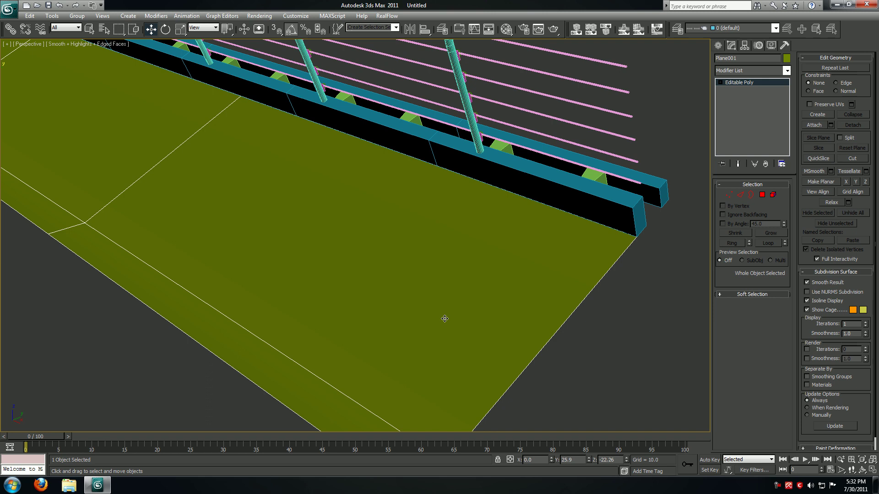
{"action": "left_click", "coordinate": [740, 195]}
{"action": "double_click", "coordinate": [309, 366]}
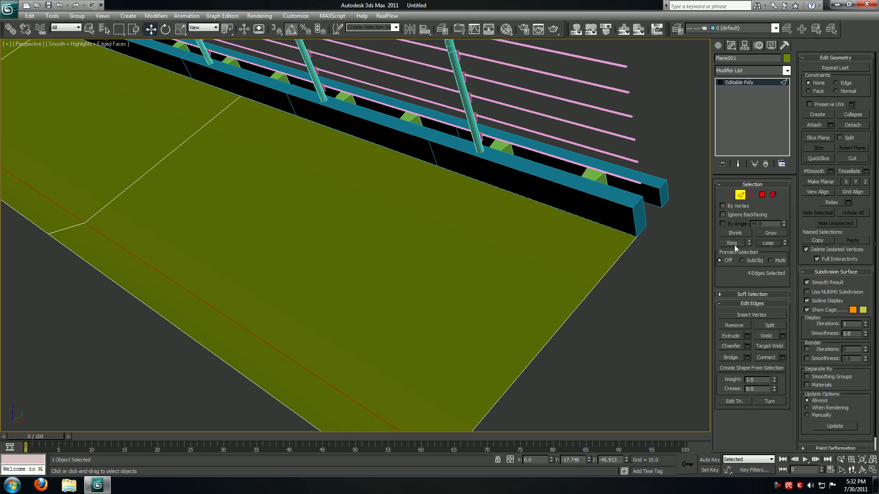
{"action": "left_click", "coordinate": [733, 243]}
{"action": "left_click", "coordinate": [782, 357]}
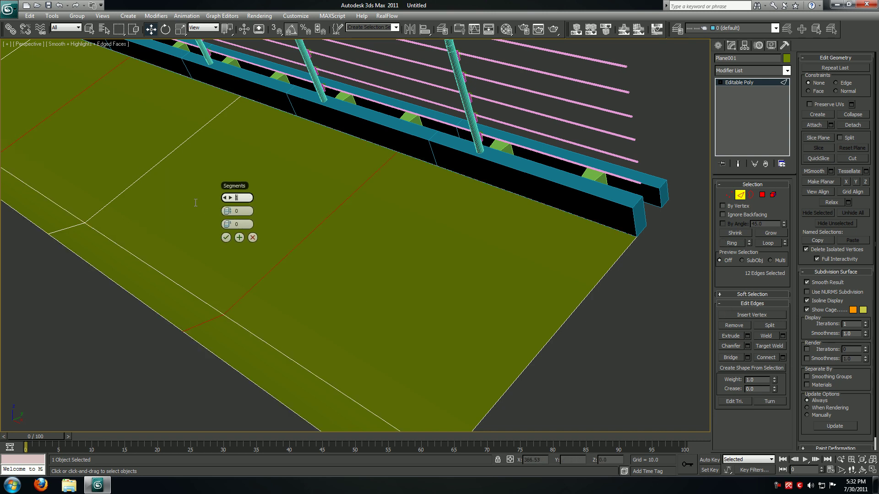
{"action": "type", "text": "20"}
{"action": "key", "text": "Tab"}
{"action": "left_click", "coordinate": [225, 237]}
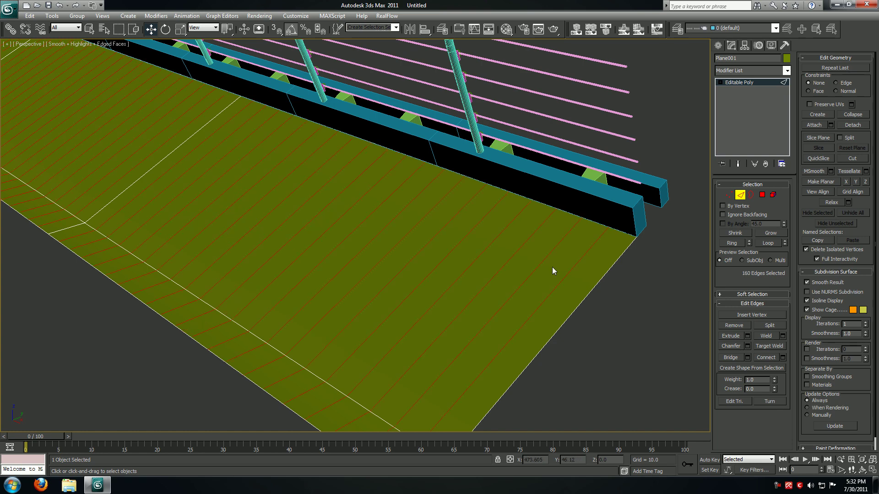
{"action": "right_click", "coordinate": [640, 297]}
{"action": "left_click", "coordinate": [635, 284]}
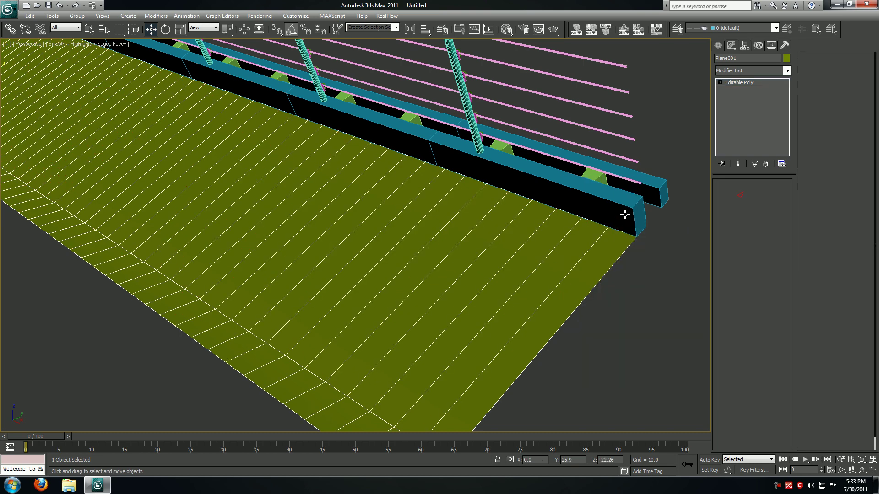
- Select the ring of lengthwise edges on both long base beams at the open end of the fence row
{"action": "left_click", "coordinate": [627, 218]}
{"action": "key", "text": "z"}
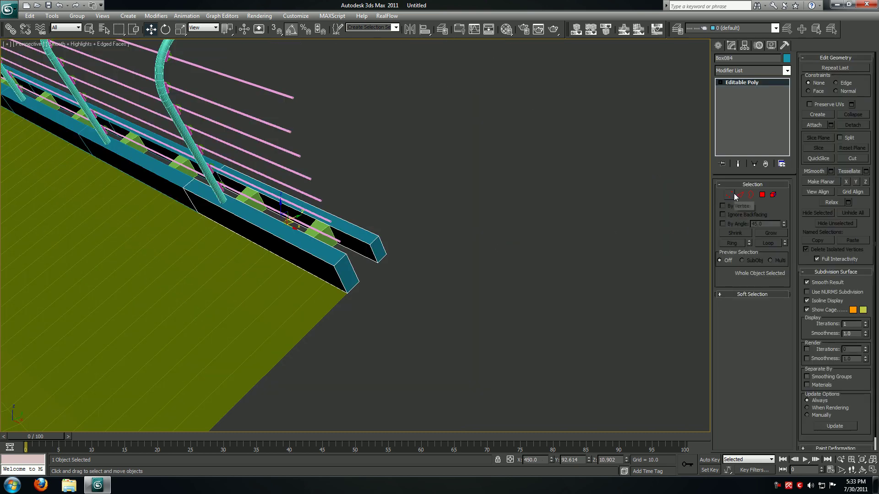
{"action": "left_click", "coordinate": [740, 195]}
{"action": "scroll", "coordinate": [451, 298], "scroll_direction": "up", "scroll_amount": 6}
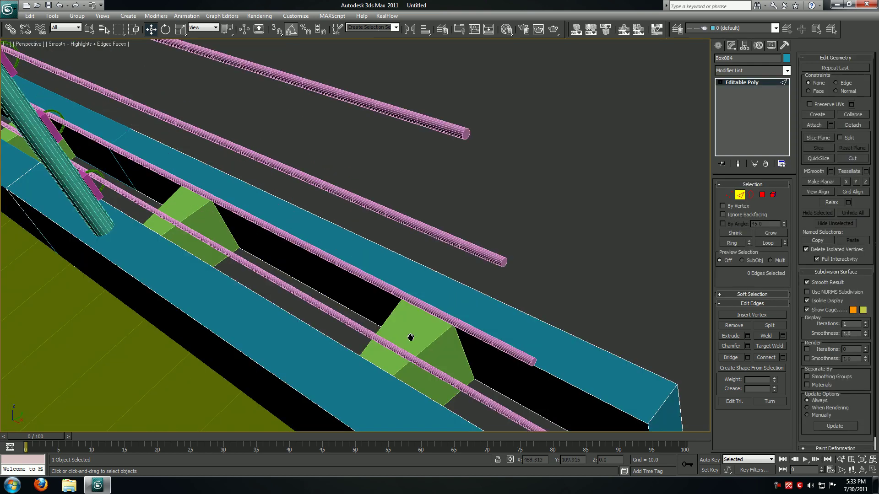
{"action": "middle_click_drag", "start_coordinate": [410, 337], "coordinate": [400, 277]}
{"action": "scroll", "coordinate": [403, 284], "scroll_direction": "down", "scroll_amount": 3}
{"action": "left_click", "coordinate": [430, 195]}
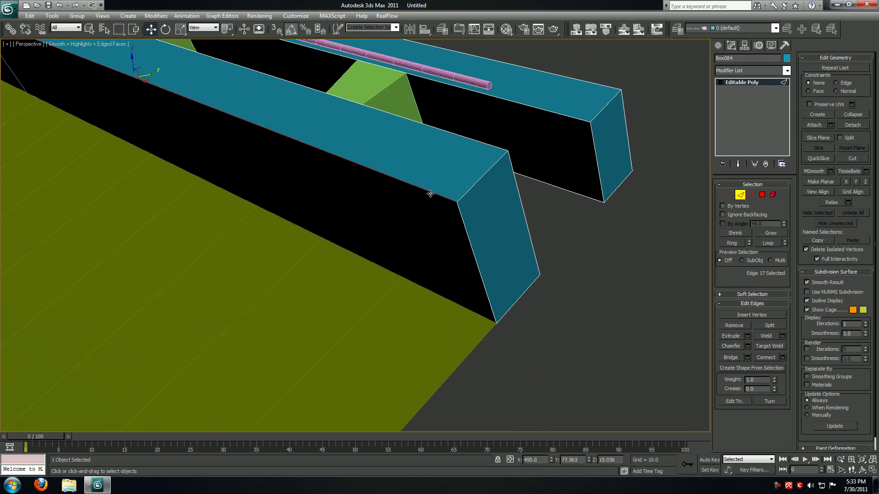
{"action": "left_click", "coordinate": [557, 117], "text": "ctrl"}
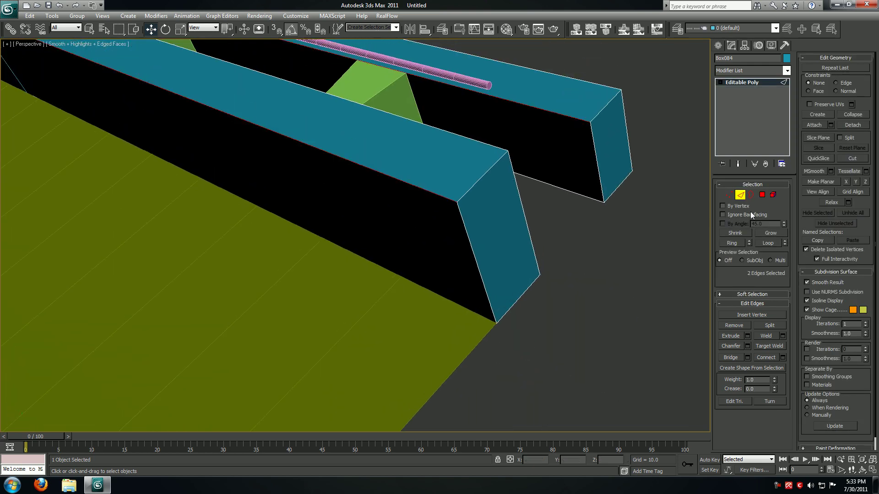
{"action": "left_click", "coordinate": [732, 243]}
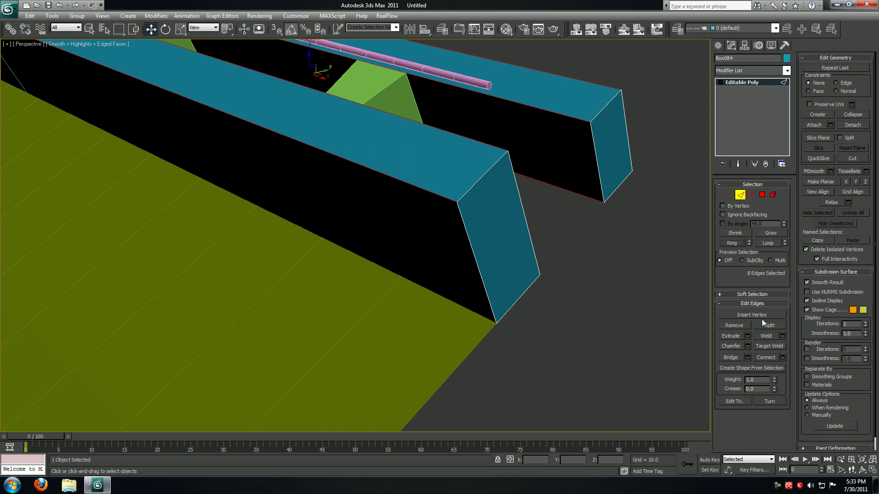
- Connect the beams' selected edges with 10 segments and return to whole-object level
{"action": "left_click", "coordinate": [779, 356]}
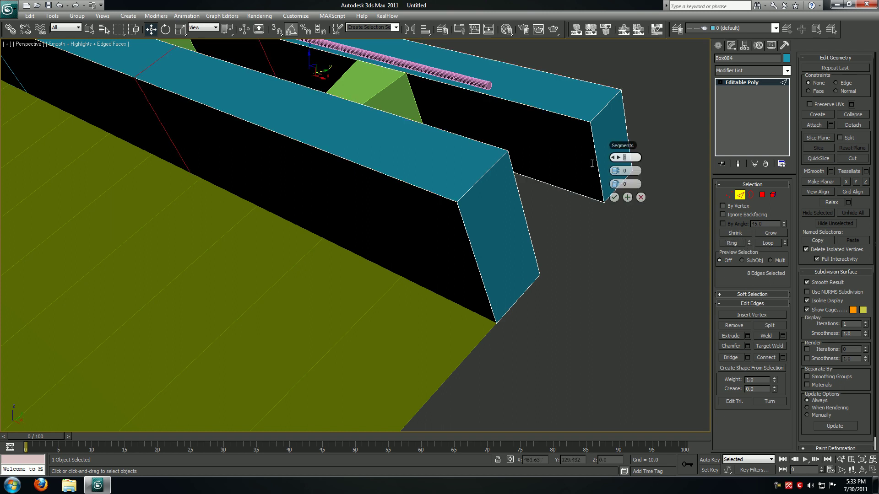
{"action": "type", "text": "10"}
{"action": "key", "text": "Tab"}
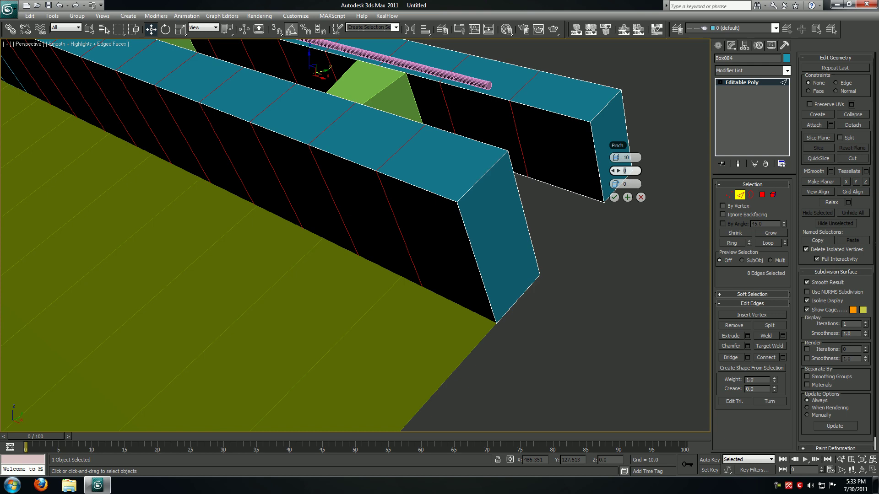
{"action": "left_click", "coordinate": [615, 197]}
{"action": "right_click", "coordinate": [603, 304]}
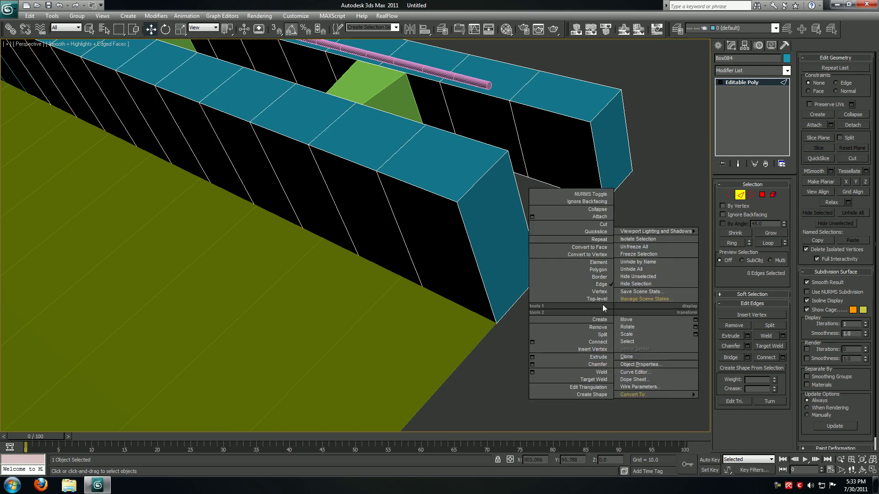
{"action": "left_click", "coordinate": [596, 299]}
{"action": "scroll", "coordinate": [594, 328], "scroll_direction": "down", "scroll_amount": 6}
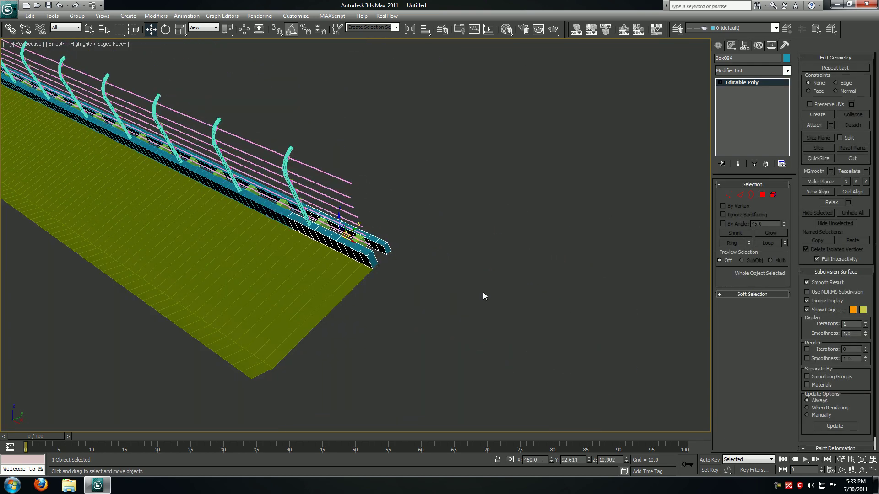
- Select all objects in the scene with edged faces shown
{"action": "key", "text": "F4"}
{"action": "middle_click_drag", "start_coordinate": [375, 299], "coordinate": [628, 292]}
{"action": "key", "text": "ctrl+a"}
{"action": "key", "text": "F4"}
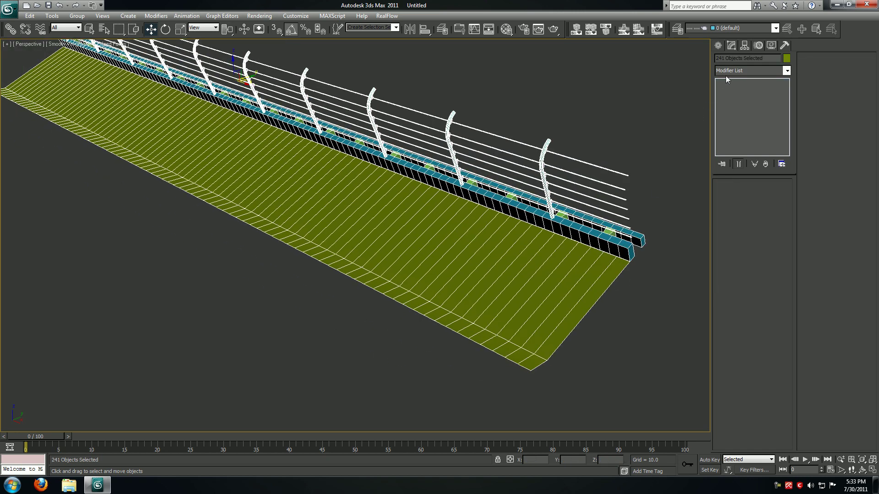
{"action": "left_click", "coordinate": [731, 70]}
{"action": "scroll", "coordinate": [732, 69], "scroll_direction": "down", "scroll_amount": 5}
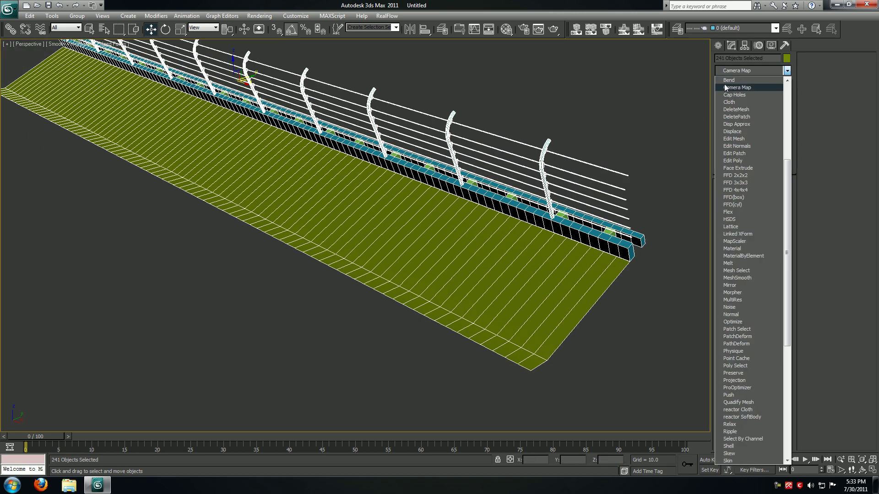
{"action": "left_click", "coordinate": [725, 87]}
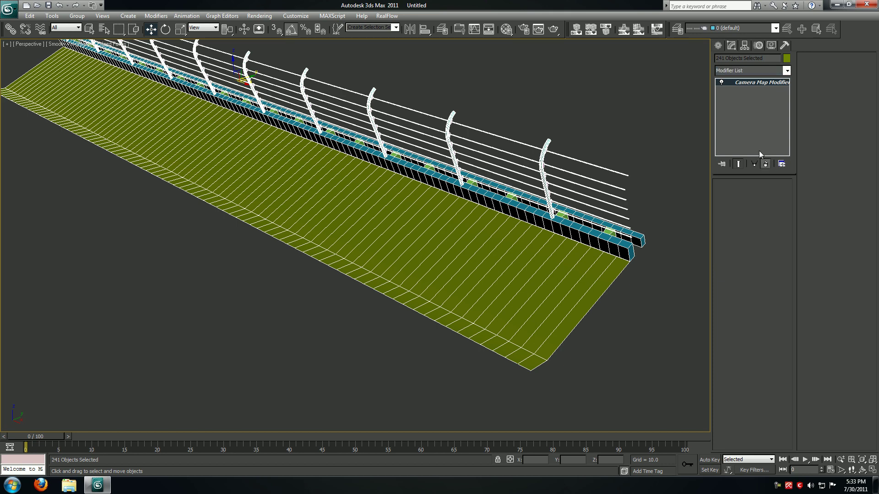
- Apply a Bend modifier to all objects with an angle of 360 and a direction of 90 on the X axis
{"action": "left_click", "coordinate": [743, 72]}
{"action": "scroll", "coordinate": [743, 72], "scroll_direction": "down", "scroll_amount": 1}
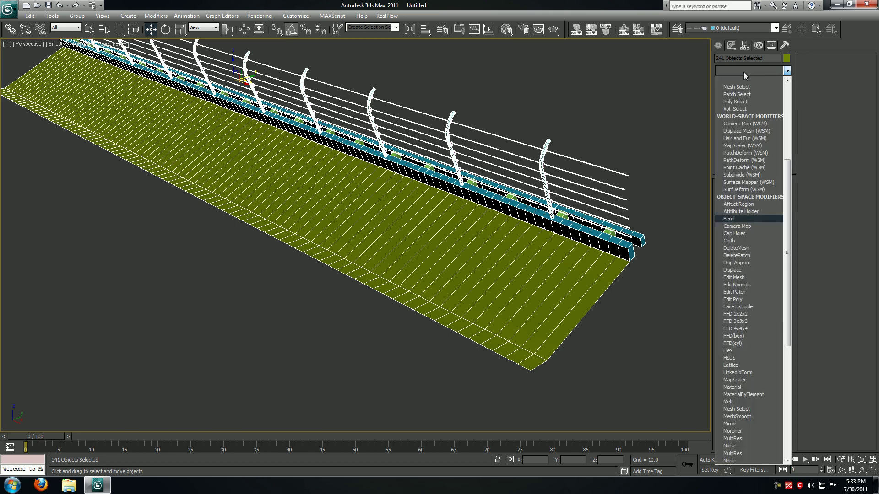
{"action": "scroll", "coordinate": [743, 72], "scroll_direction": "down", "scroll_amount": 6}
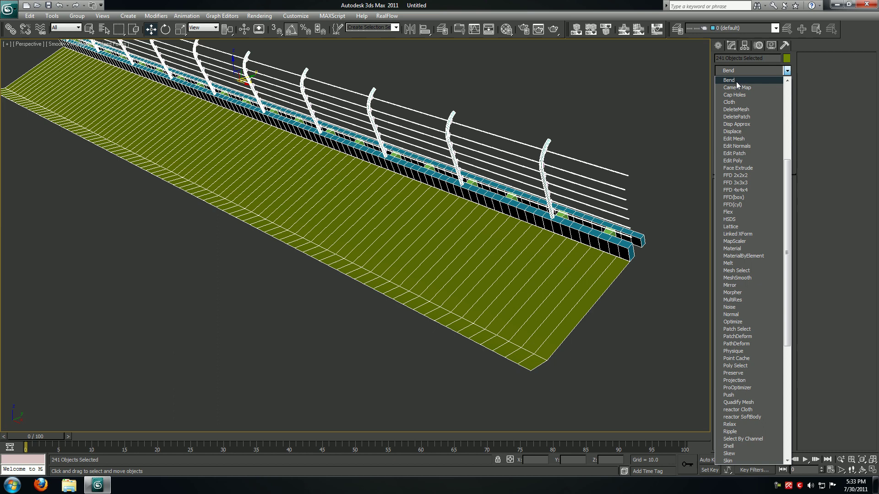
{"action": "left_click", "coordinate": [736, 81]}
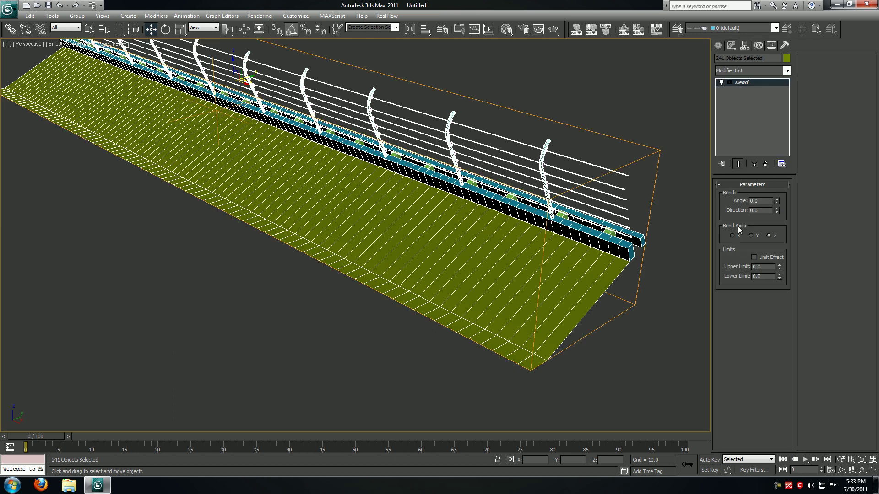
{"action": "left_click", "coordinate": [760, 201]}
{"action": "type", "text": "360"}
{"action": "key", "text": "Tab"}
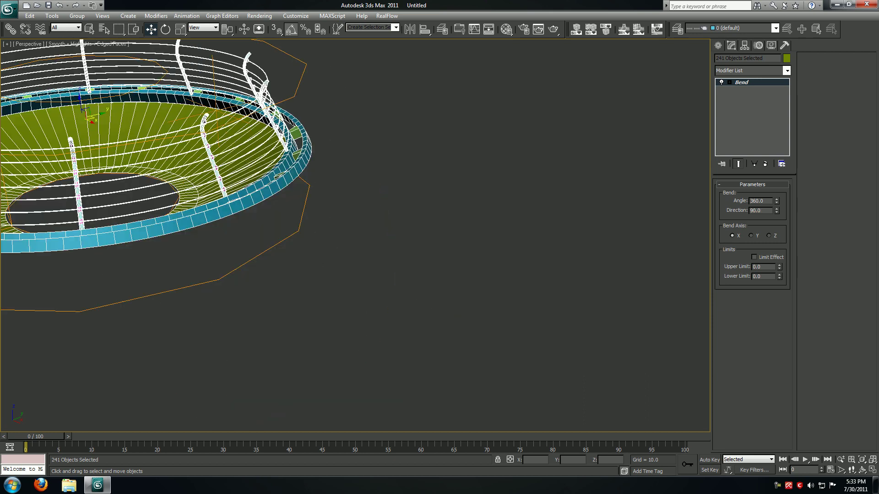
{"action": "middle_click_drag", "start_coordinate": [245, 214], "coordinate": [314, 249]}
{"action": "key", "text": "F4"}
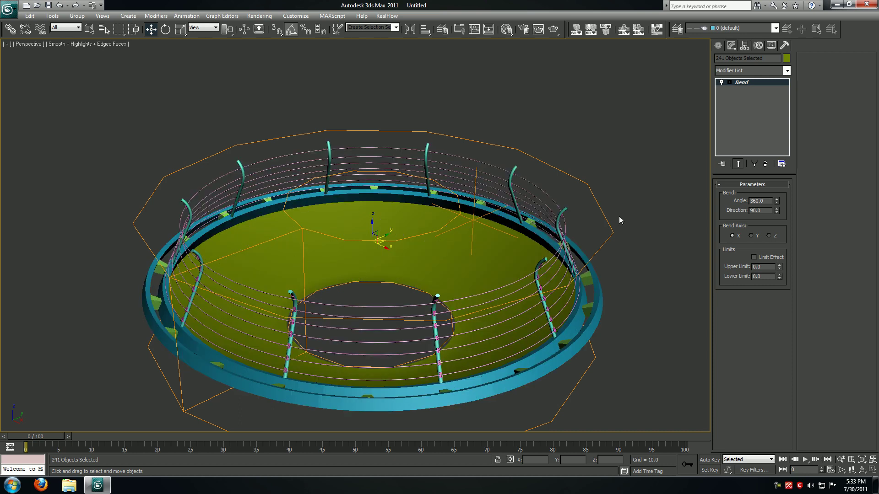
- Collapse the whole modifier stack of all selected objects, accepting the warning
{"action": "right_click", "coordinate": [757, 130]}
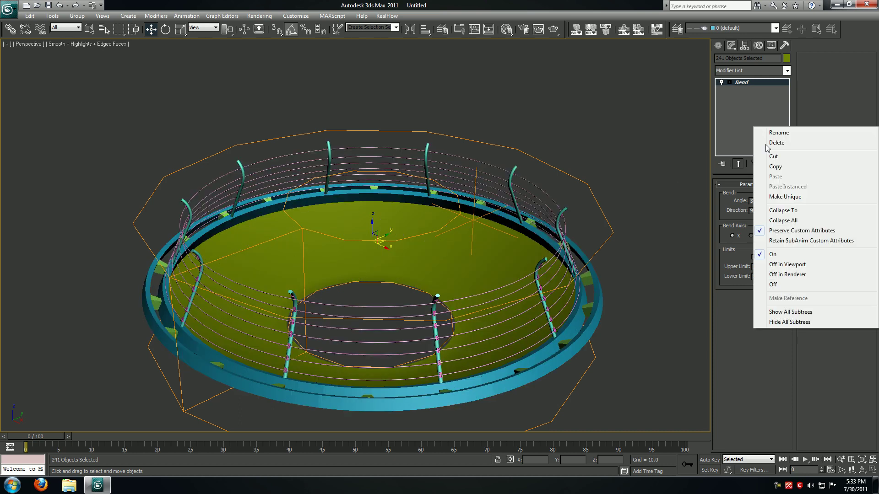
{"action": "left_click", "coordinate": [774, 220]}
{"action": "left_click", "coordinate": [492, 268]}
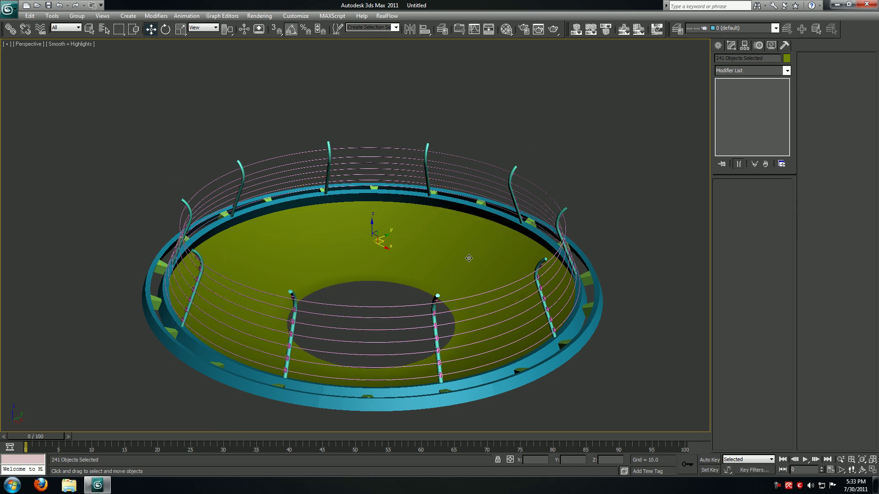
- Show edged faces and isolate the bent ground plane
{"action": "key", "text": "F4"}
{"action": "left_click", "coordinate": [449, 256]}
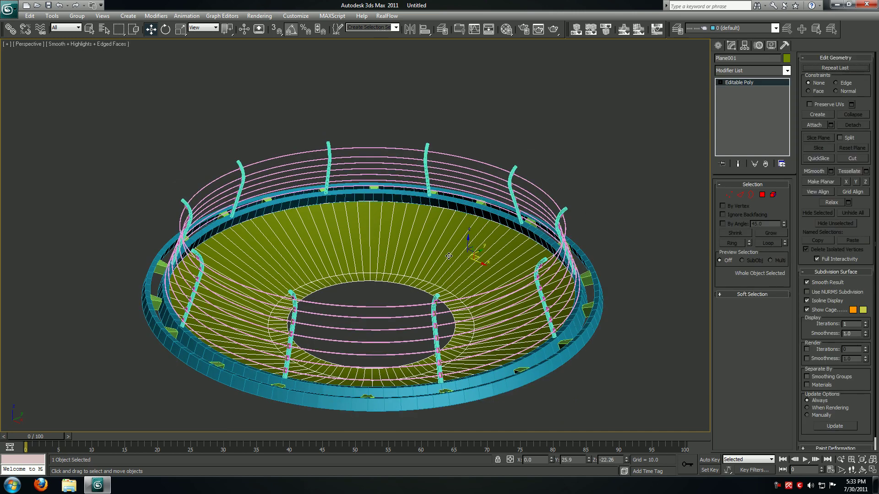
{"action": "key", "text": "alt+q"}
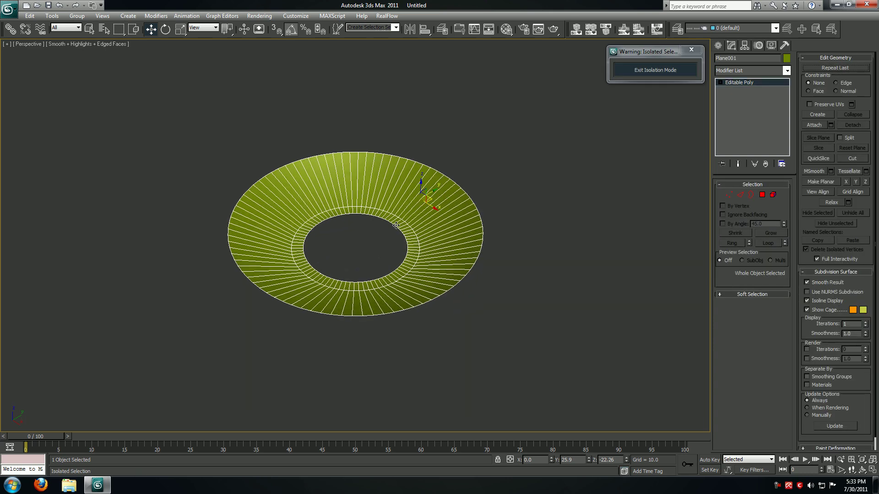
{"action": "scroll", "coordinate": [420, 230], "scroll_direction": "up", "scroll_amount": 3}
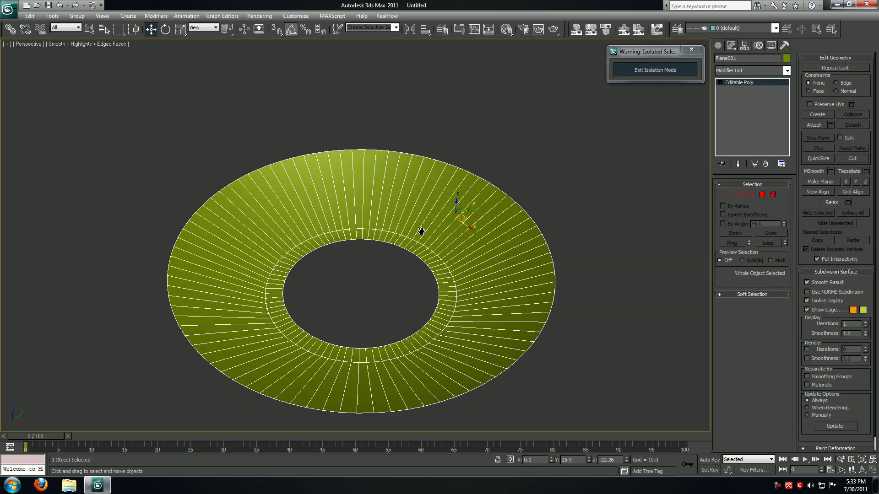
{"action": "middle_click_drag", "start_coordinate": [420, 232], "coordinate": [427, 212]}
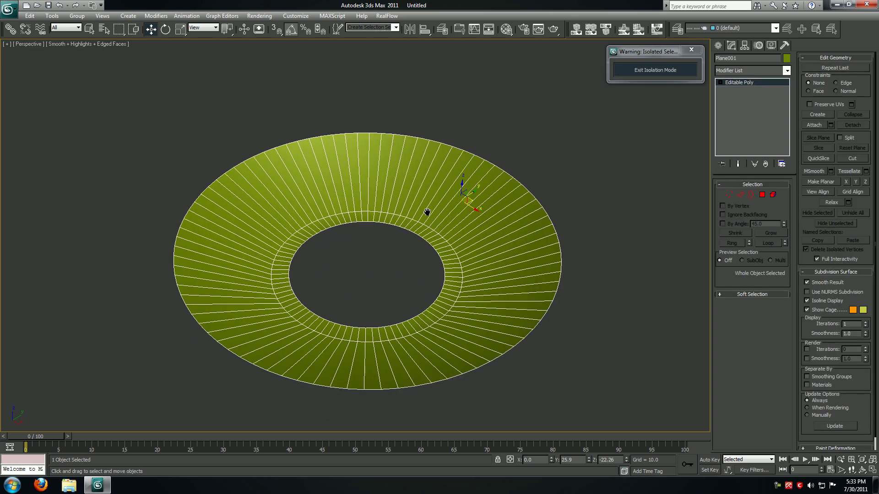
- Select the ground ring's open border at Border level and examine the seam where its two ends meet
{"action": "left_click", "coordinate": [741, 198]}
{"action": "key", "text": "3"}
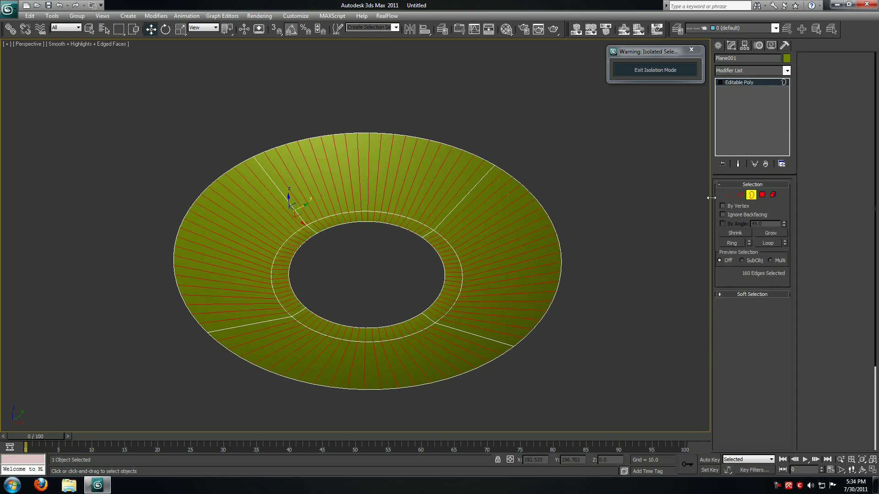
{"action": "left_click", "coordinate": [424, 239]}
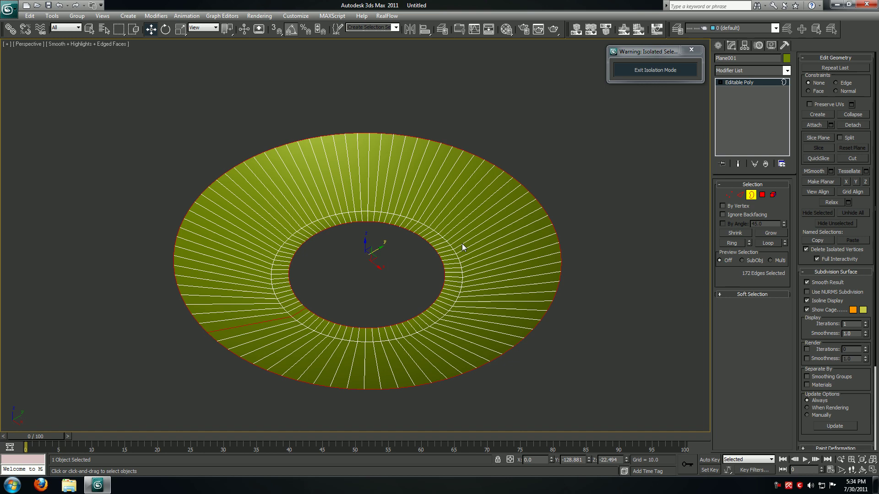
{"action": "middle_click_drag", "start_coordinate": [462, 243], "coordinate": [355, 249], "text": "alt"}
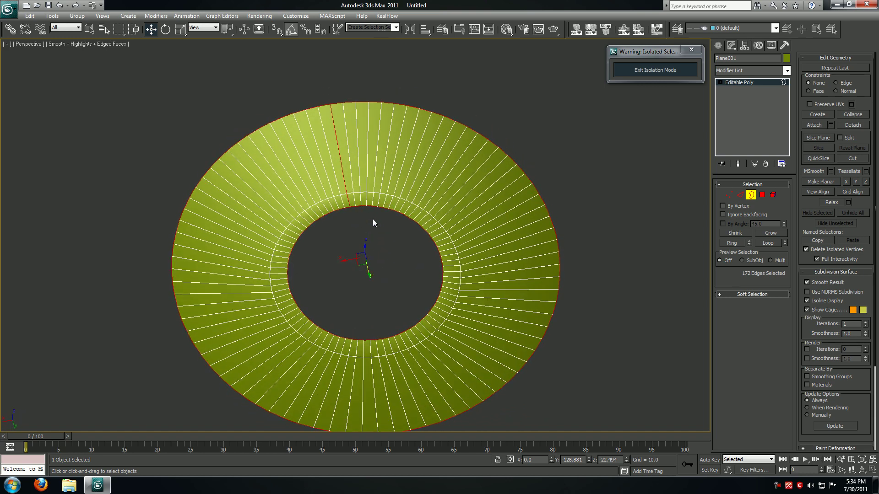
{"action": "scroll", "coordinate": [371, 211], "scroll_direction": "up", "scroll_amount": 5}
{"action": "middle_click_drag", "start_coordinate": [367, 203], "coordinate": [366, 249]}
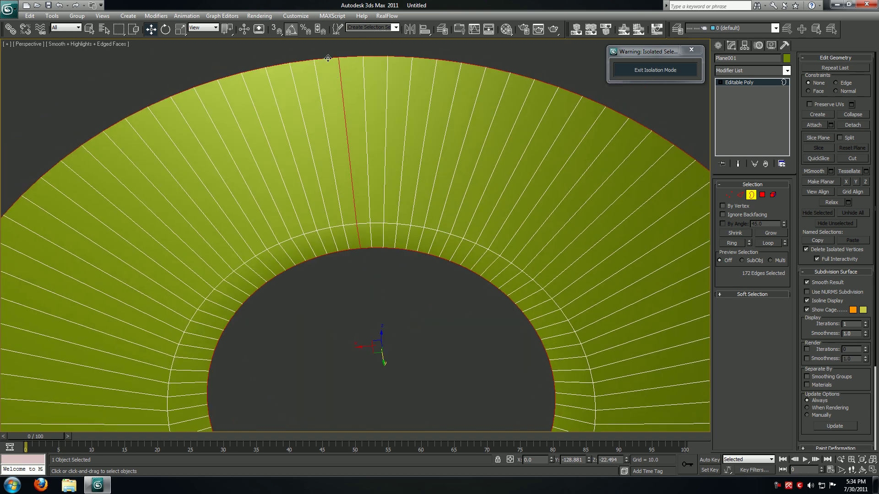
- Select the overlapping vertices along the ground ring's seam at its outer edge, middle loop and inner edge
{"action": "left_click", "coordinate": [729, 196]}
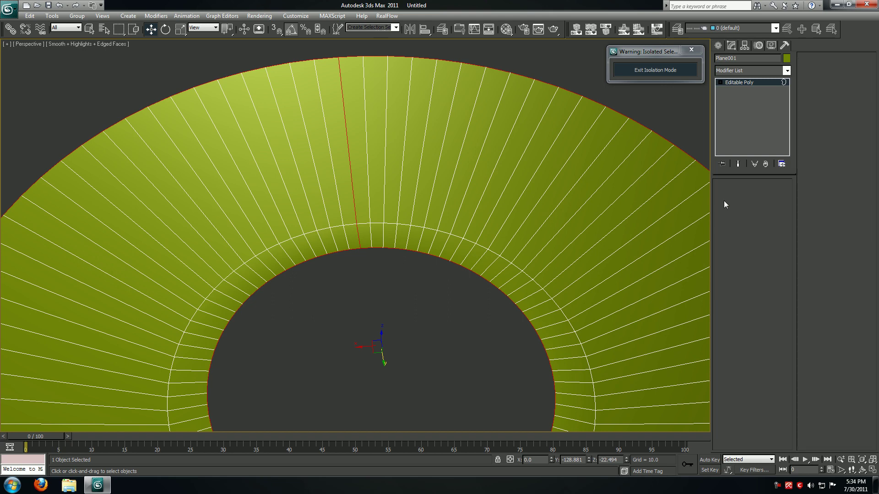
{"action": "middle_click_drag", "start_coordinate": [448, 229], "coordinate": [447, 243]}
{"action": "left_click_drag", "start_coordinate": [332, 61], "coordinate": [355, 112]}
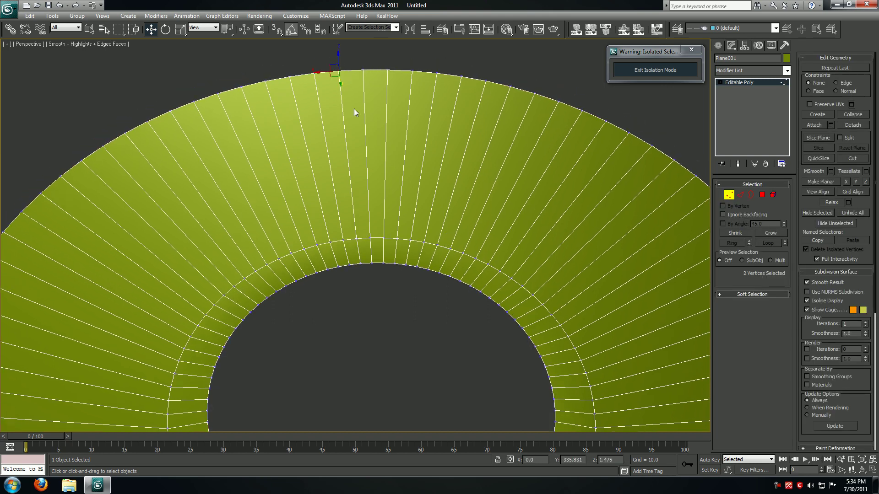
{"action": "left_click", "coordinate": [356, 237], "text": "ctrl"}
{"action": "left_click_drag", "start_coordinate": [363, 276], "coordinate": [364, 277], "text": "ctrl"}
- Weld the selected seam vertices with a threshold of 0.1
{"action": "left_click_drag", "start_coordinate": [863, 276], "coordinate": [860, 161]}
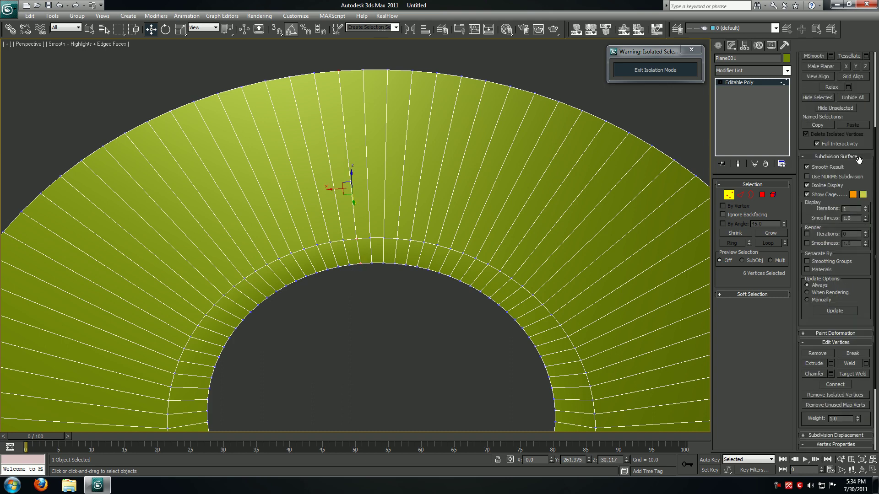
{"action": "left_click", "coordinate": [865, 364]}
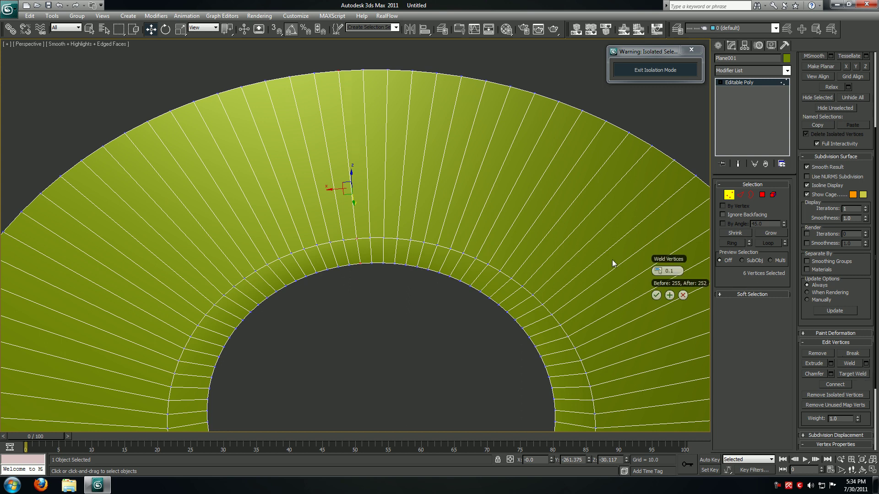
{"action": "left_click_drag", "start_coordinate": [685, 269], "coordinate": [705, 264]}
{"action": "left_click", "coordinate": [657, 295]}
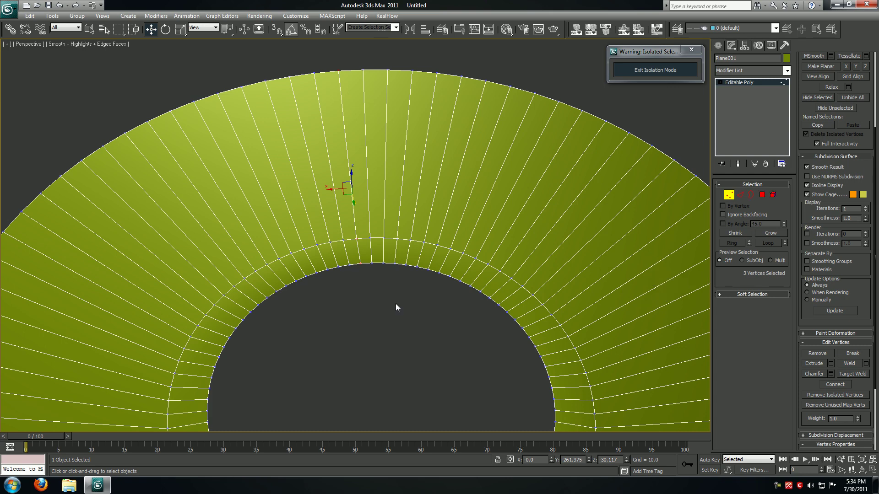
- Clear the vertex selection and check the ground ring's inner and outer borders separately at Border level
{"action": "left_click", "coordinate": [381, 304]}
{"action": "left_click", "coordinate": [749, 194]}
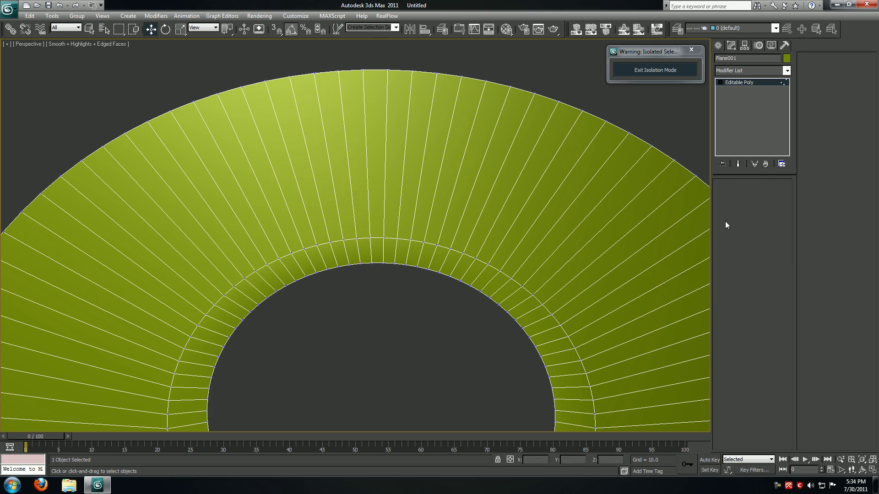
{"action": "left_click", "coordinate": [468, 285]}
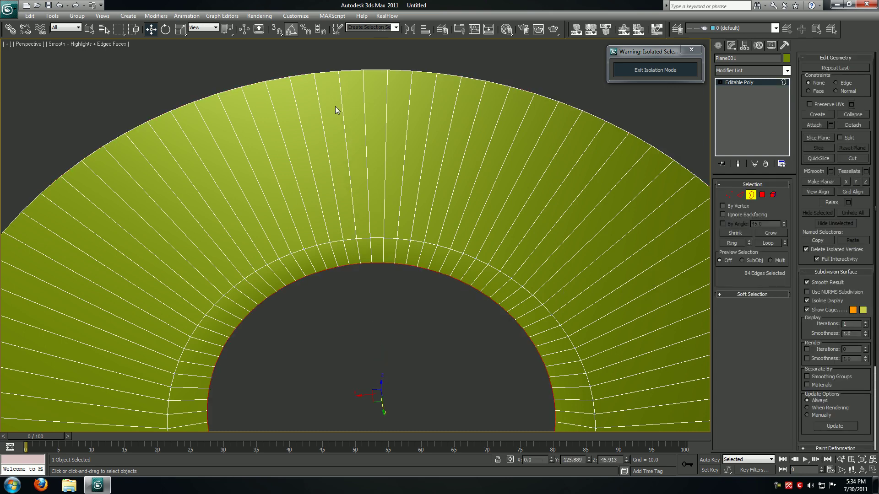
{"action": "left_click", "coordinate": [572, 105]}
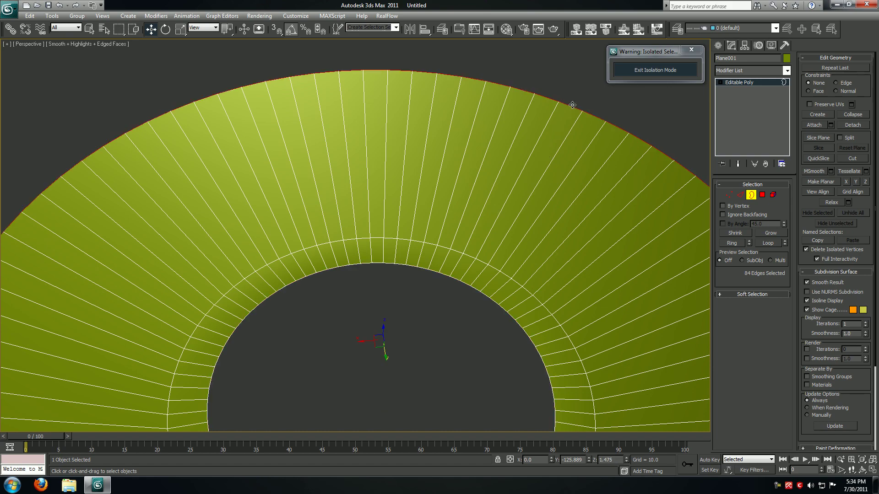
- Select the ground ring's inner border and collapse it to a single center point
{"action": "left_click", "coordinate": [435, 317]}
{"action": "scroll", "coordinate": [428, 311], "scroll_direction": "down", "scroll_amount": 5}
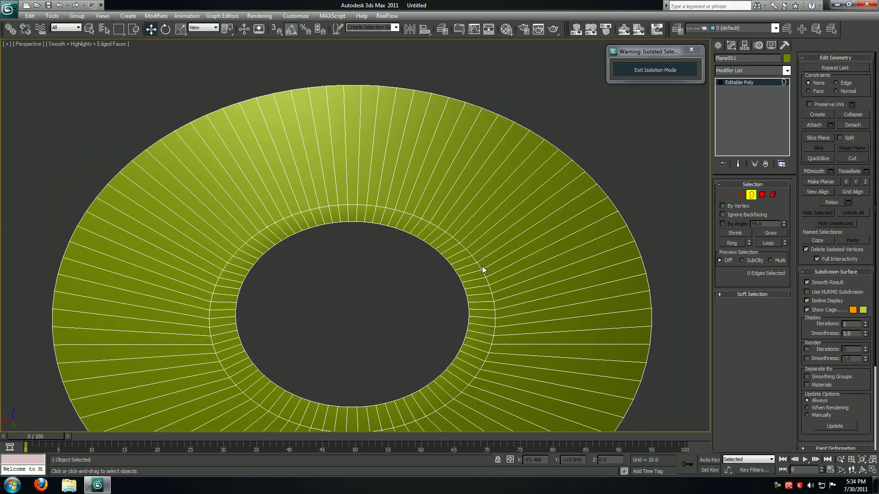
{"action": "middle_click_drag", "start_coordinate": [490, 357], "coordinate": [364, 359], "text": "alt"}
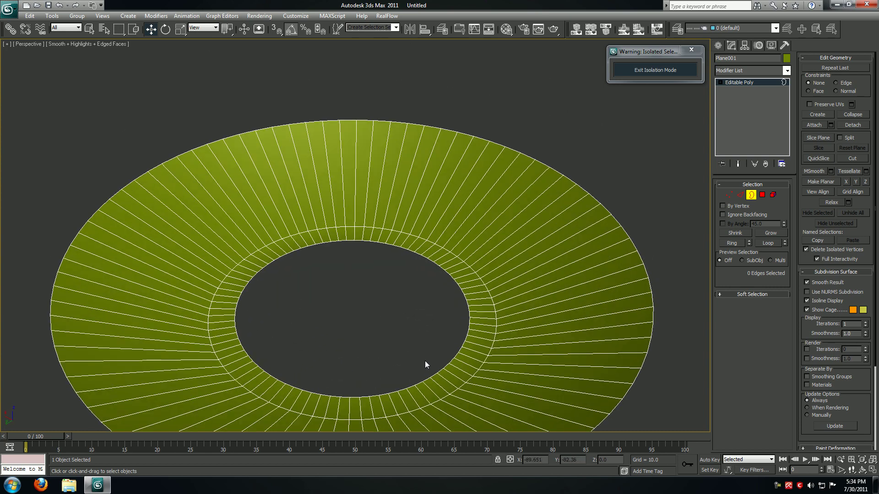
{"action": "middle_click_drag", "start_coordinate": [425, 363], "coordinate": [397, 361], "text": "alt"}
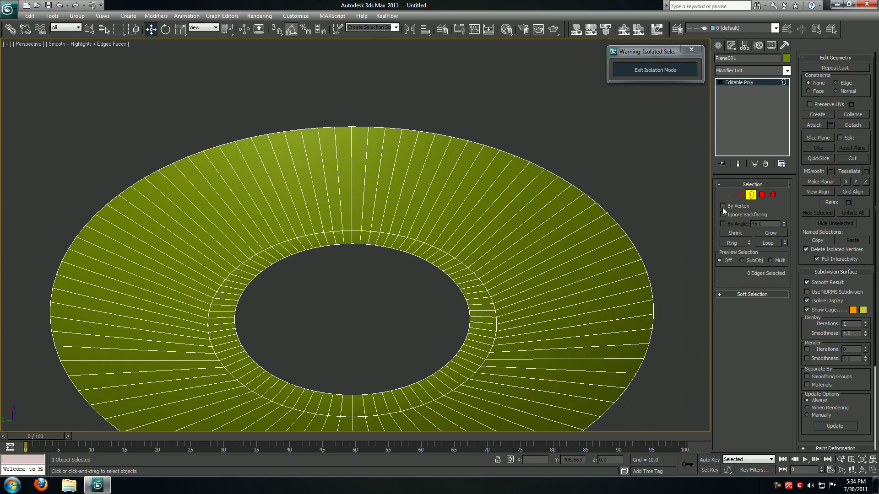
{"action": "left_click", "coordinate": [460, 288]}
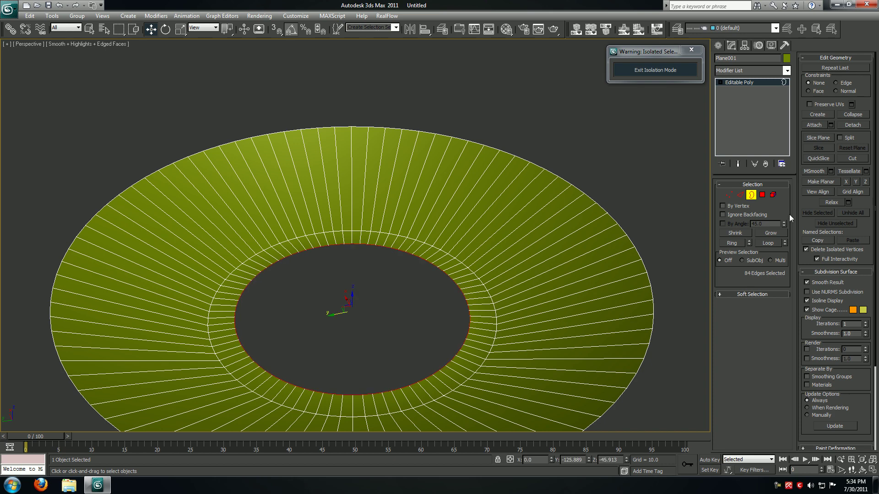
{"action": "left_click", "coordinate": [853, 114]}
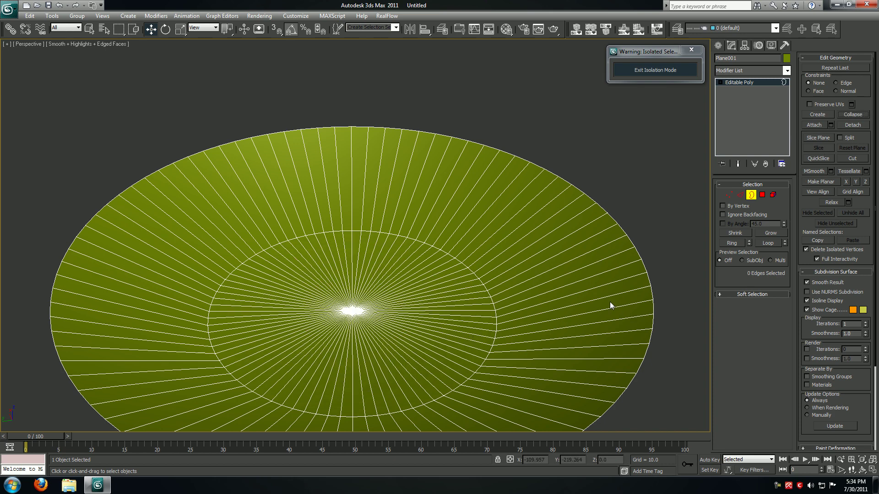
- Select all the triangular polygons around the ground's center point at Polygon level
{"action": "left_click", "coordinate": [759, 196]}
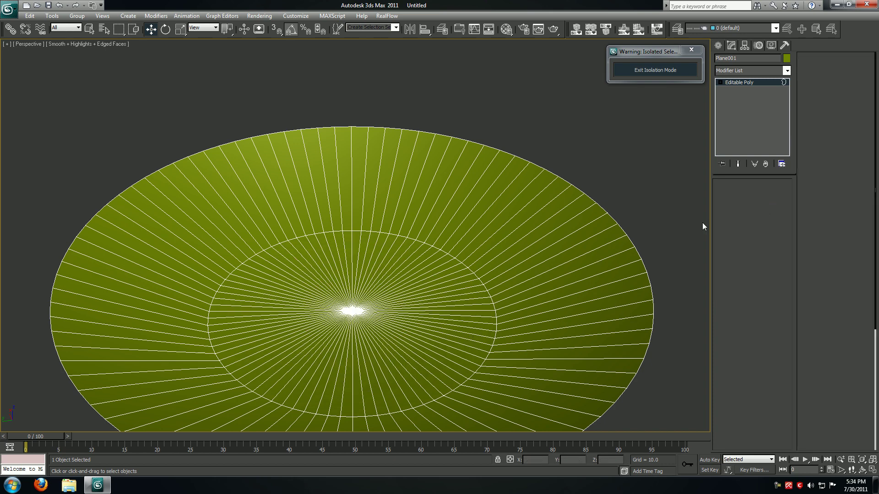
{"action": "key", "text": "alt+w"}
{"action": "right_click", "coordinate": [220, 208]}
{"action": "key", "text": "alt+w"}
{"action": "left_click_drag", "start_coordinate": [331, 279], "coordinate": [369, 317]}
{"action": "key", "text": "ctrl+z"}
{"action": "key", "text": "q"}
{"action": "left_click_drag", "start_coordinate": [328, 283], "coordinate": [377, 340]}
{"action": "key", "text": "alt+w"}
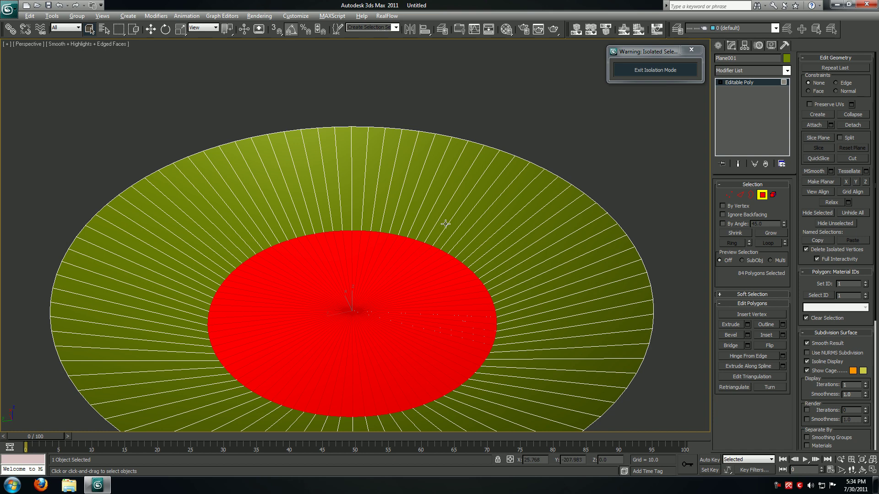
- Scale the selected central polygons down uniformly, clear the selection and check the surface shading with edged faces off
{"action": "key", "text": "r"}
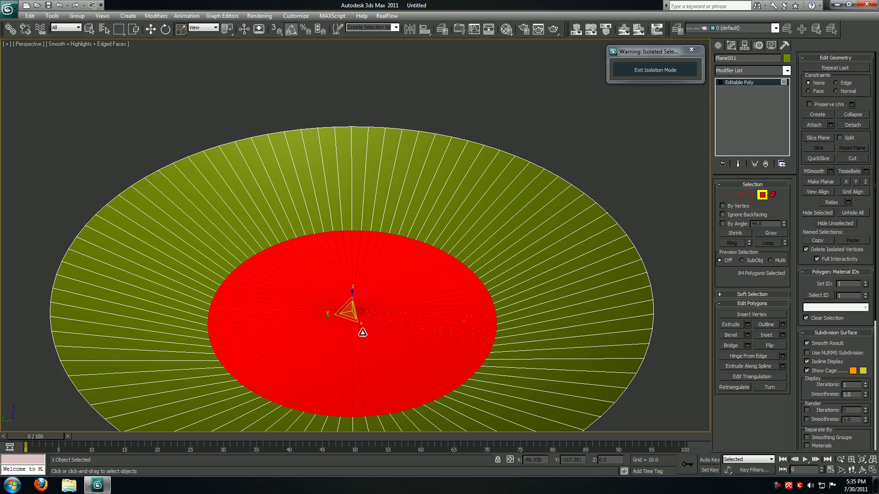
{"action": "mouse_move", "coordinate": [351, 311]}
{"action": "left_mouse_down"}
{"action": "mouse_move", "coordinate": [353, 337]}
{"action": "mouse_move", "coordinate": [349, 304]}
{"action": "left_mouse_up"}
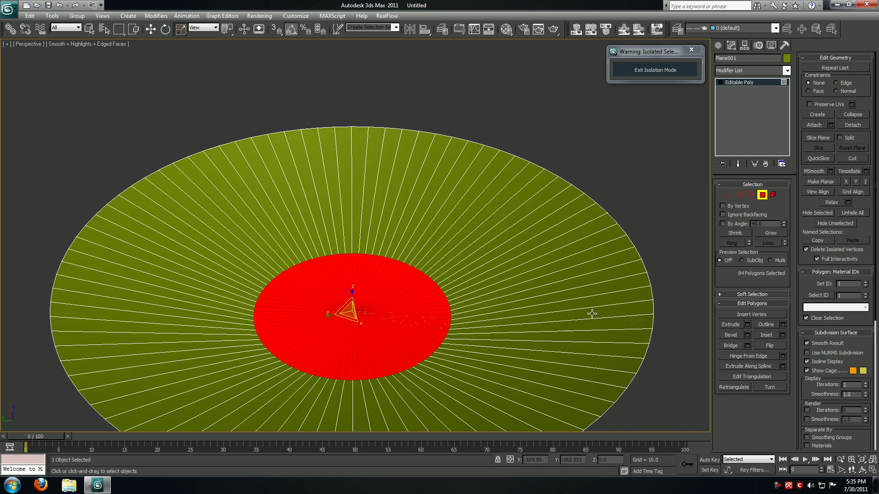
{"action": "left_click", "coordinate": [571, 154]}
{"action": "key", "text": "F4"}
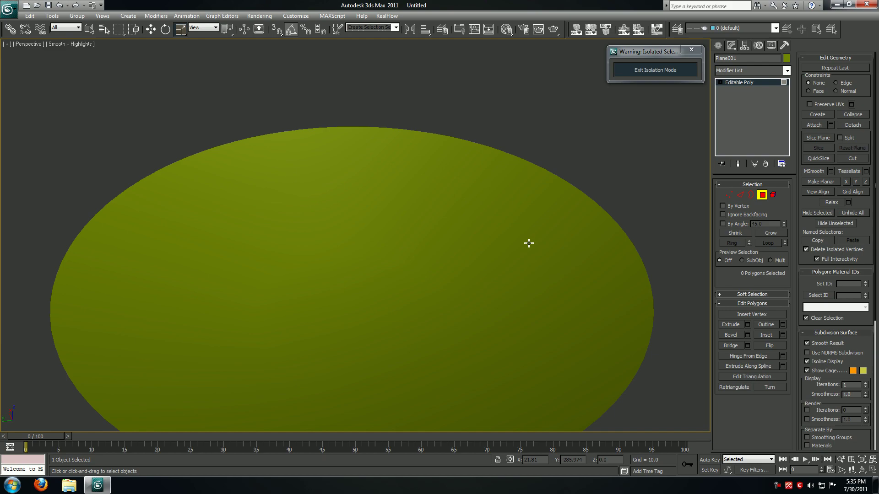
{"action": "key", "text": "F4"}
{"action": "middle_click_drag", "start_coordinate": [506, 270], "coordinate": [411, 278], "text": "alt"}
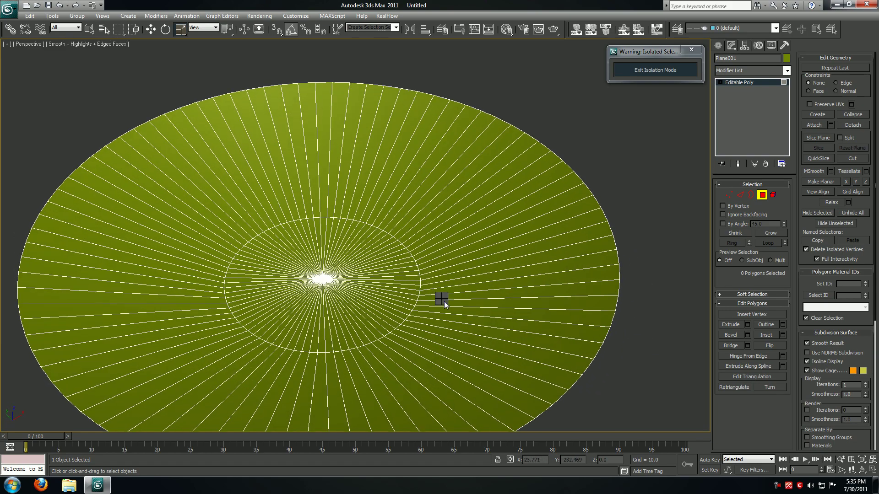
- Reselect all the polygons of the inner disc by their shared center point in the Top view
{"action": "right_click", "coordinate": [444, 302]}
{"action": "key", "text": "alt+w"}
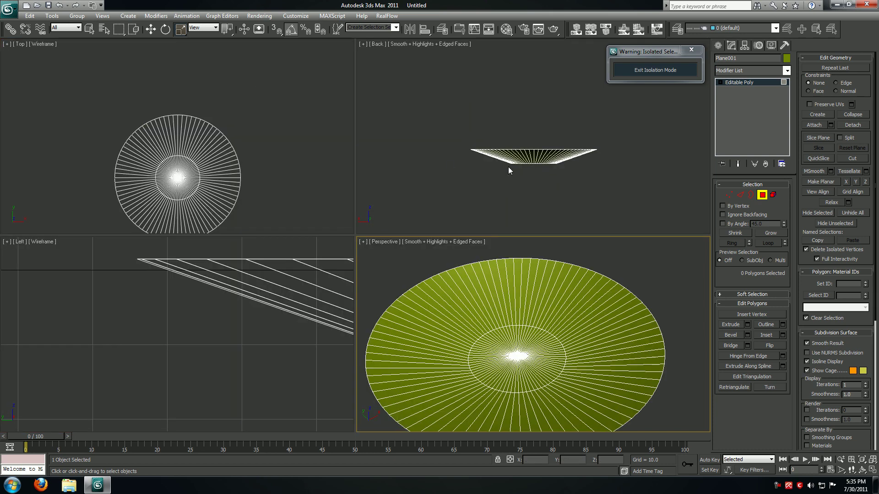
{"action": "key", "text": "alt+w"}
{"action": "key", "text": "alt+w"}
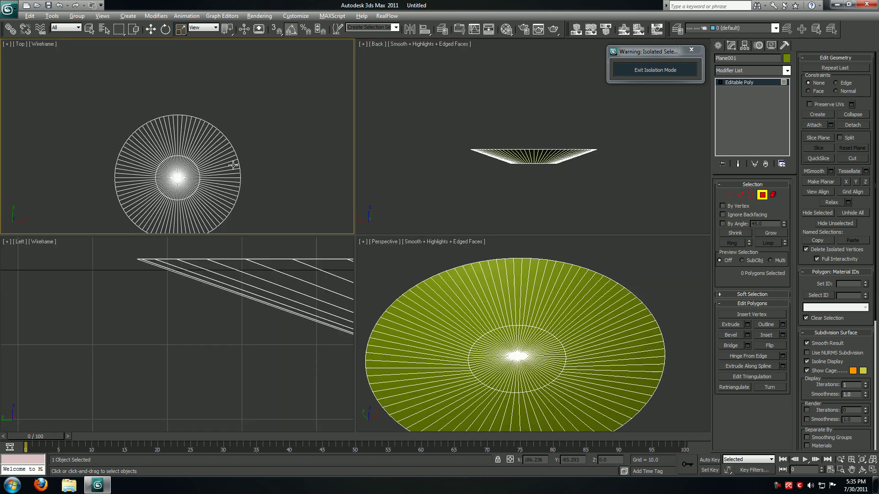
{"action": "key", "text": "alt+w"}
{"action": "scroll", "coordinate": [287, 192], "scroll_direction": "up", "scroll_amount": 5}
{"action": "left_click", "coordinate": [275, 200]}
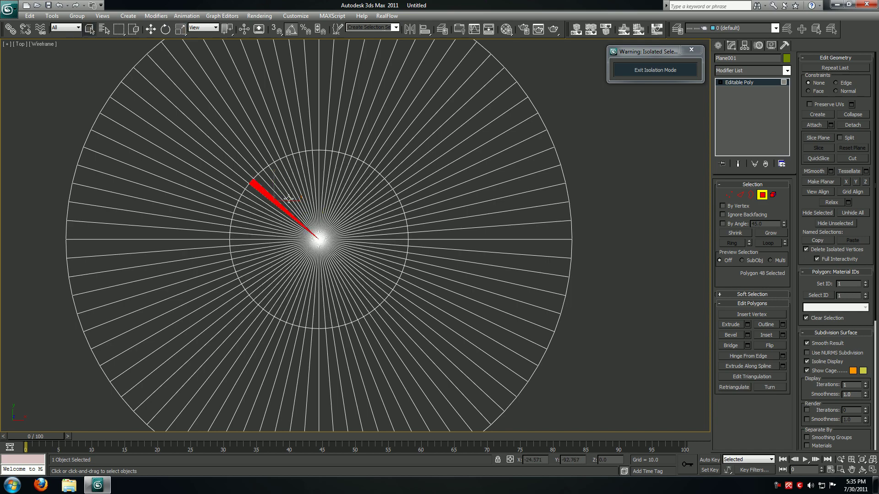
{"action": "left_click_drag", "start_coordinate": [324, 237], "coordinate": [352, 266]}
{"action": "key", "text": "alt+w"}
{"action": "key", "text": "alt+w"}
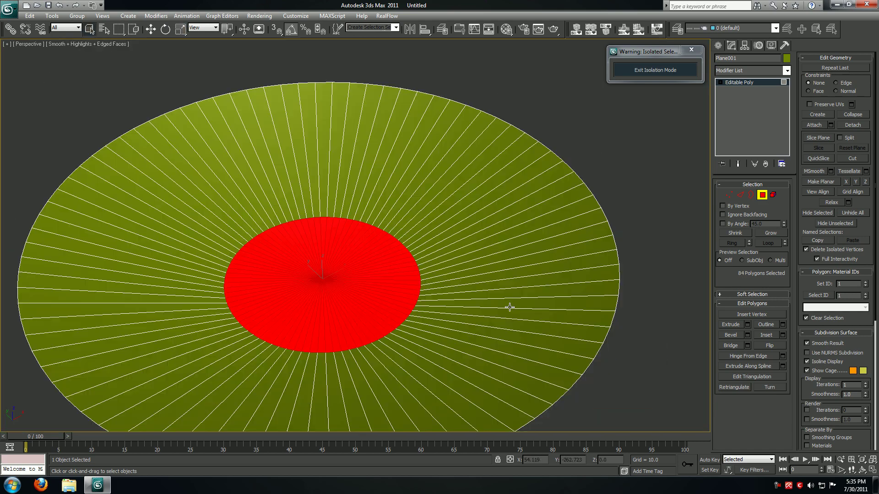
- Detach the selected inner disc polygons as a separate object named grass
{"action": "middle_click_drag", "start_coordinate": [508, 308], "coordinate": [453, 304], "text": "alt"}
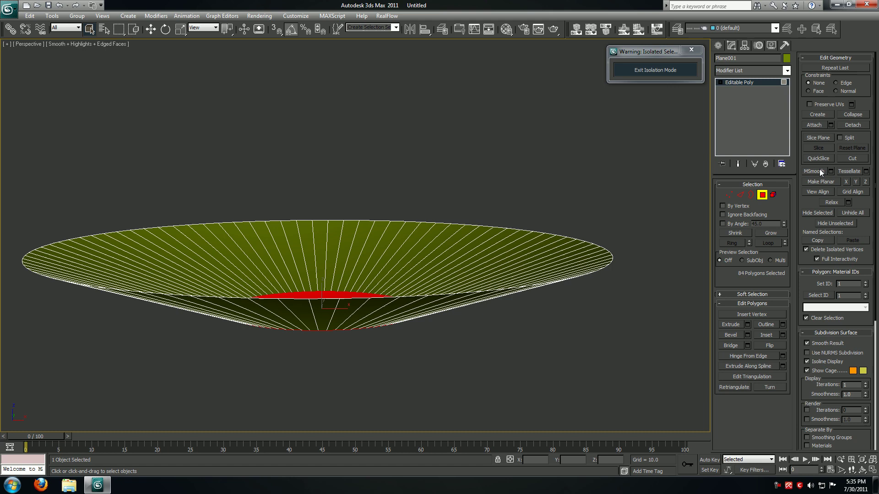
{"action": "left_click", "coordinate": [852, 125]}
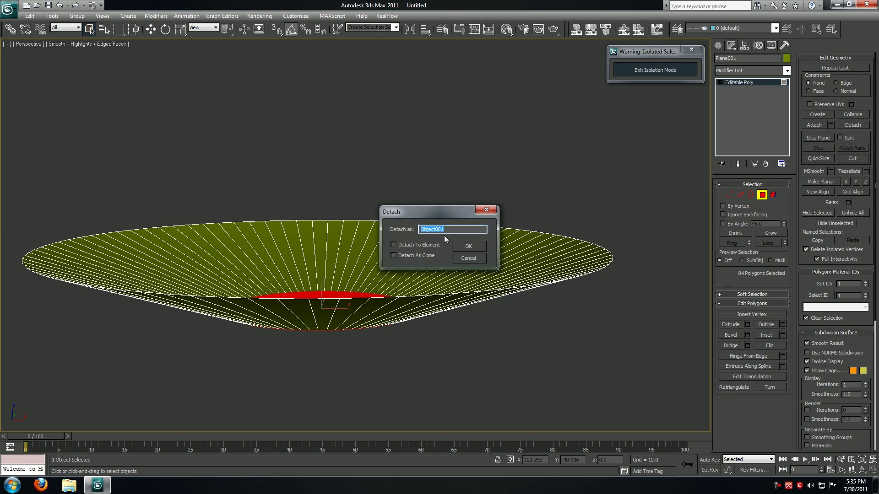
{"action": "type", "text": "grass"}
{"action": "key", "text": "Return"}
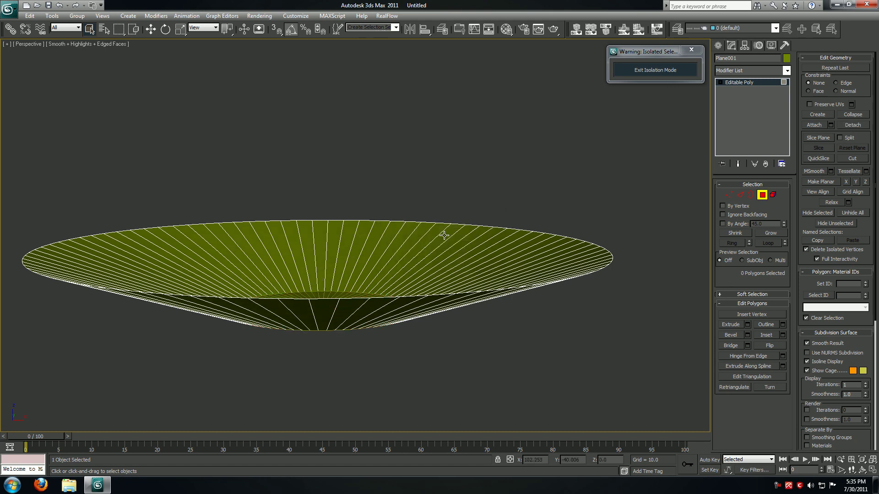
- Return to the object's top level, select the detached grass disc and change its object color to dark green
{"action": "middle_click_drag", "start_coordinate": [443, 235], "coordinate": [436, 273], "text": "alt"}
{"action": "right_click", "coordinate": [435, 271]}
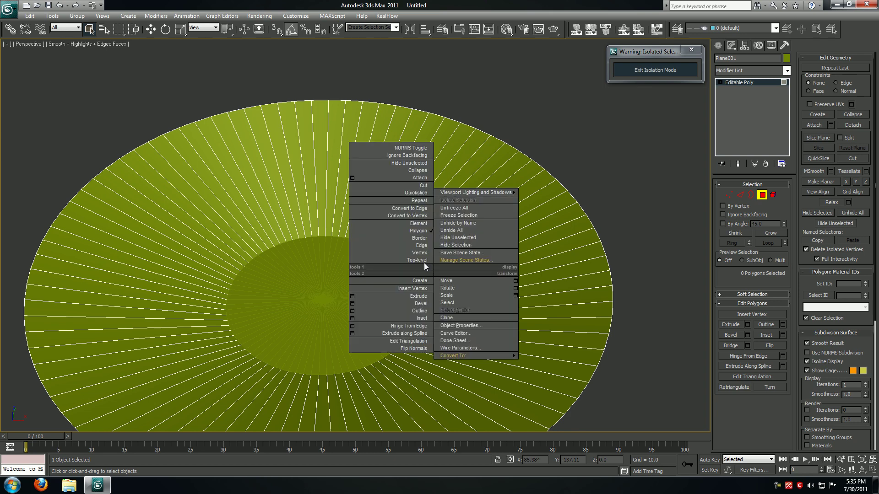
{"action": "left_click", "coordinate": [418, 260]}
{"action": "left_click", "coordinate": [390, 284]}
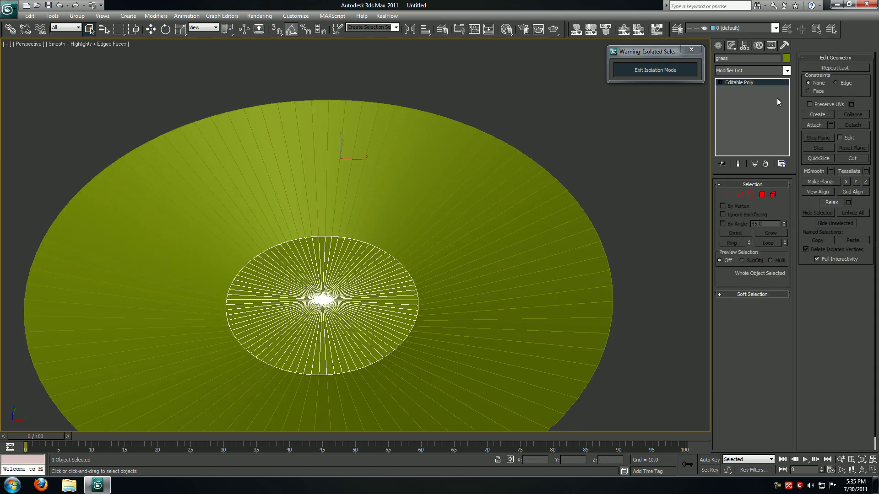
{"action": "left_click", "coordinate": [787, 60]}
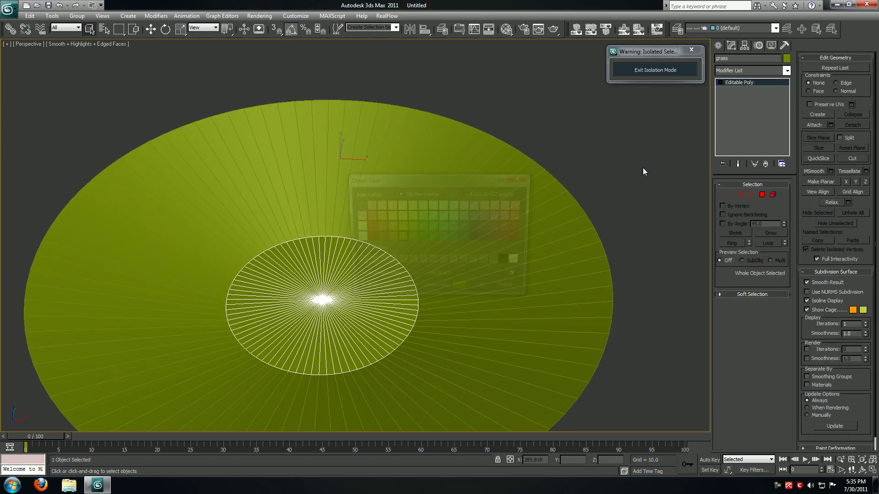
{"action": "left_click", "coordinate": [426, 242]}
{"action": "left_click", "coordinate": [485, 290]}
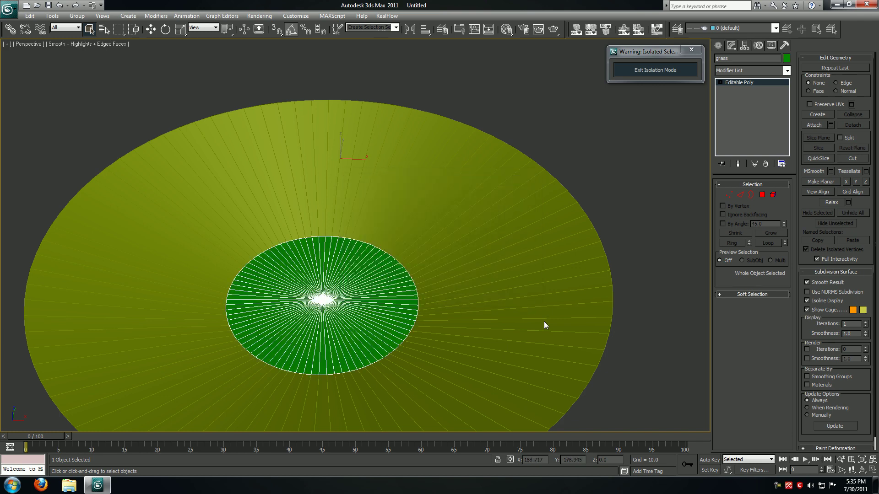
- Select the surrounding ground ring, change its object color to dark gray and rename it track
{"action": "right_click", "coordinate": [534, 313]}
{"action": "left_click", "coordinate": [527, 306]}
{"action": "left_click", "coordinate": [531, 268]}
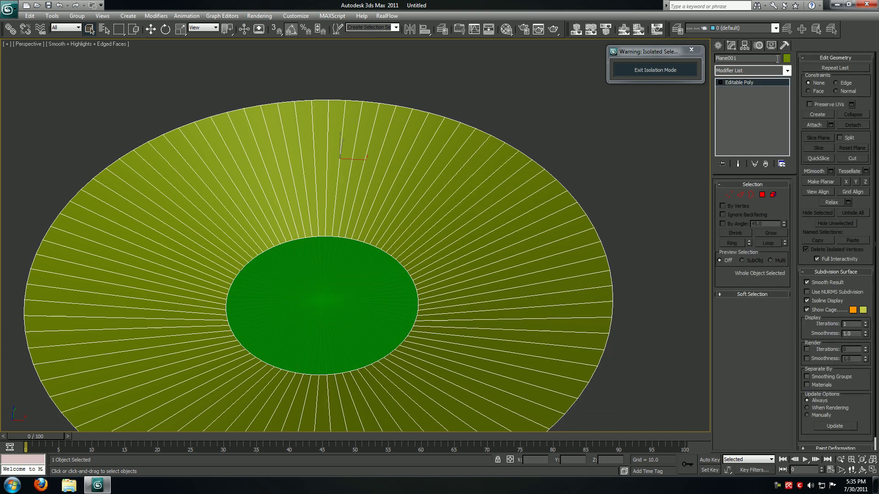
{"action": "left_click", "coordinate": [359, 206]}
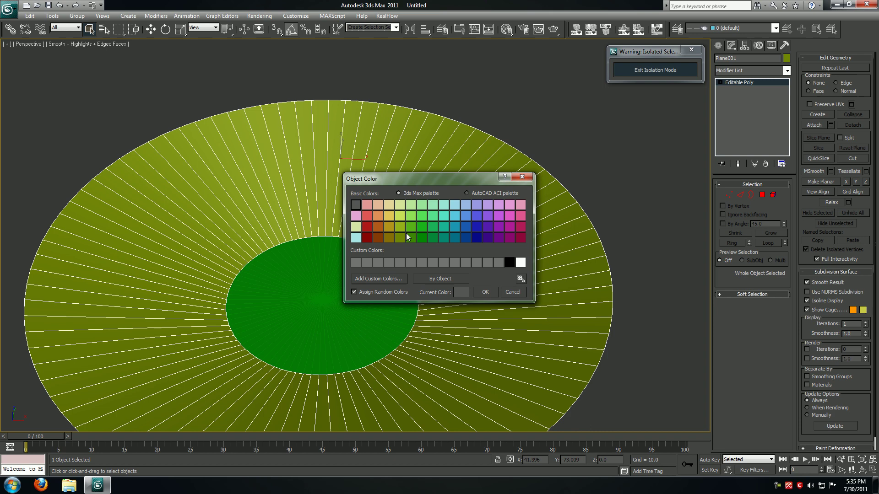
{"action": "left_click", "coordinate": [493, 292]}
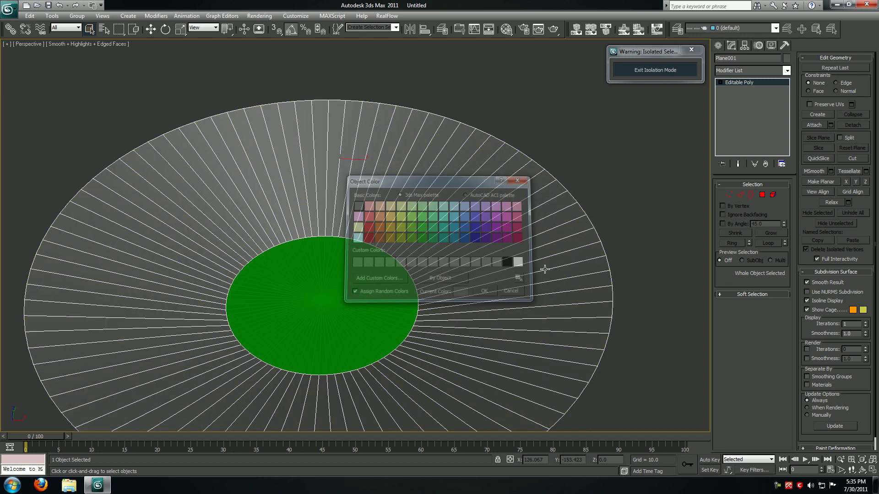
{"action": "left_click", "coordinate": [744, 56]}
{"action": "type", "text": "track"}
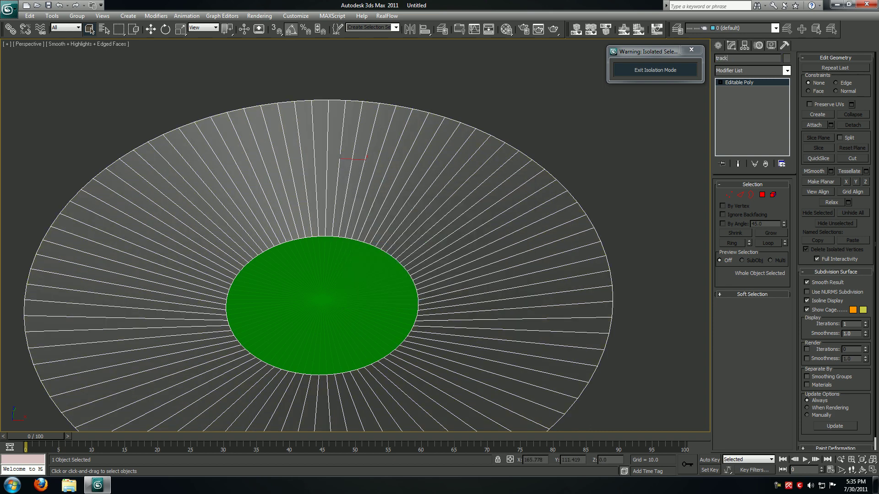
{"action": "key", "text": "F4"}
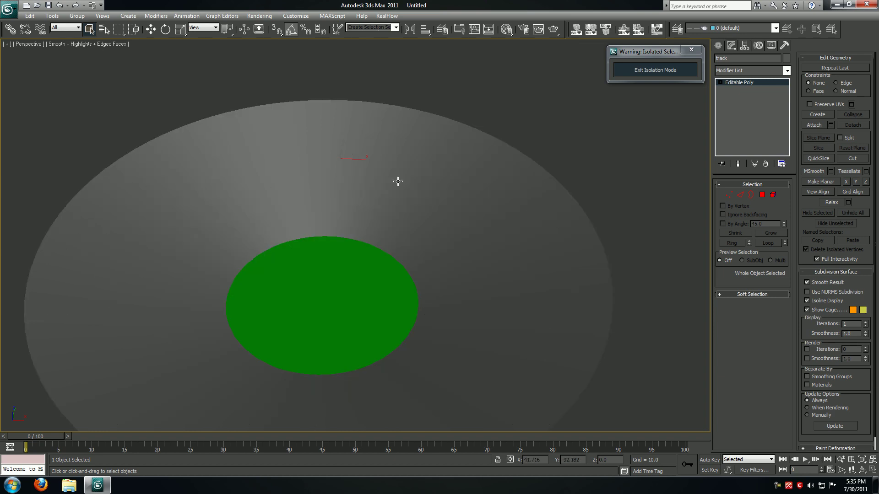
- Exit isolation mode and select all the objects in the scene
{"action": "left_click", "coordinate": [647, 69]}
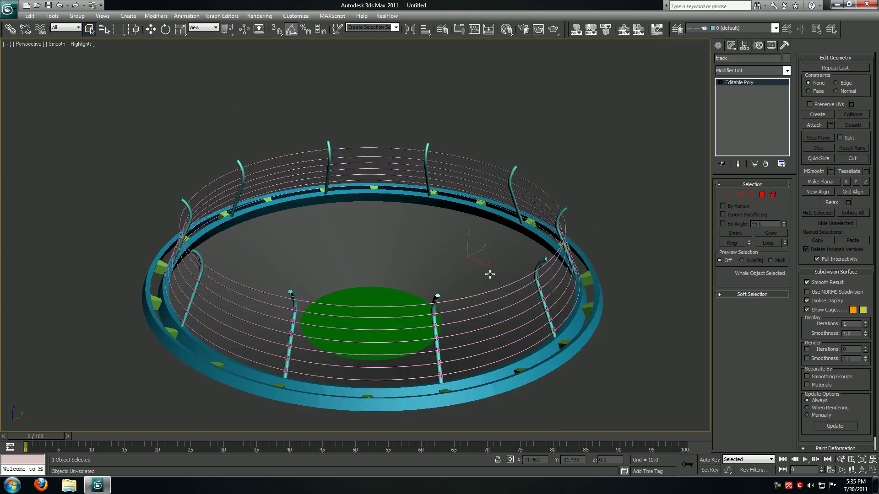
{"action": "key", "text": "F4"}
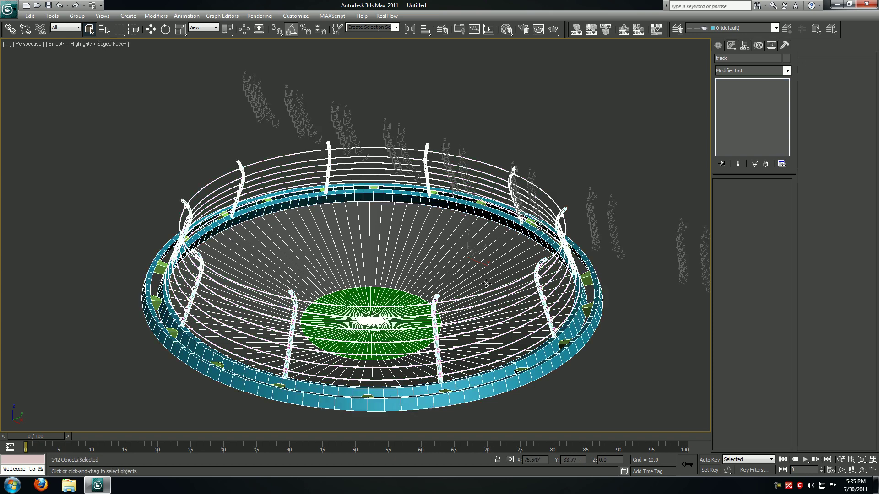
{"action": "key", "text": "ctrl+a"}
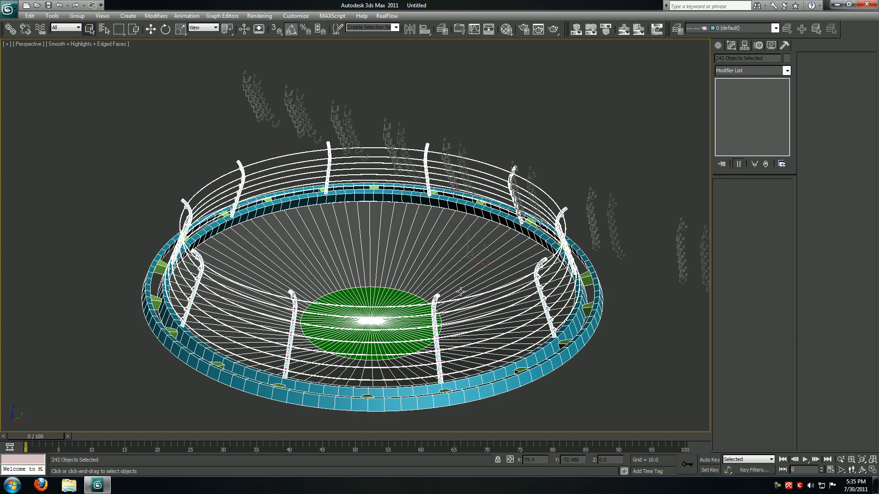
- Stretch all the selected objects along the Y axis into an oval arena and inspect it without edged faces
{"action": "key", "text": "r"}
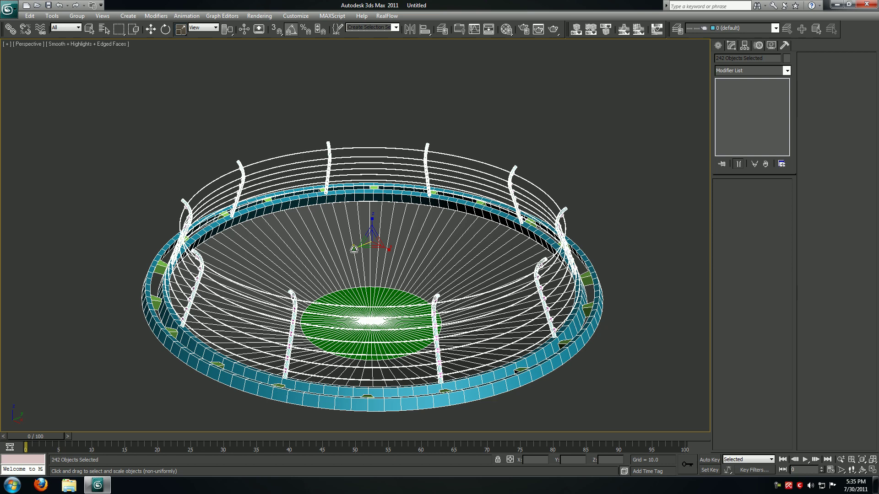
{"action": "left_click_drag", "start_coordinate": [354, 249], "coordinate": [345, 252]}
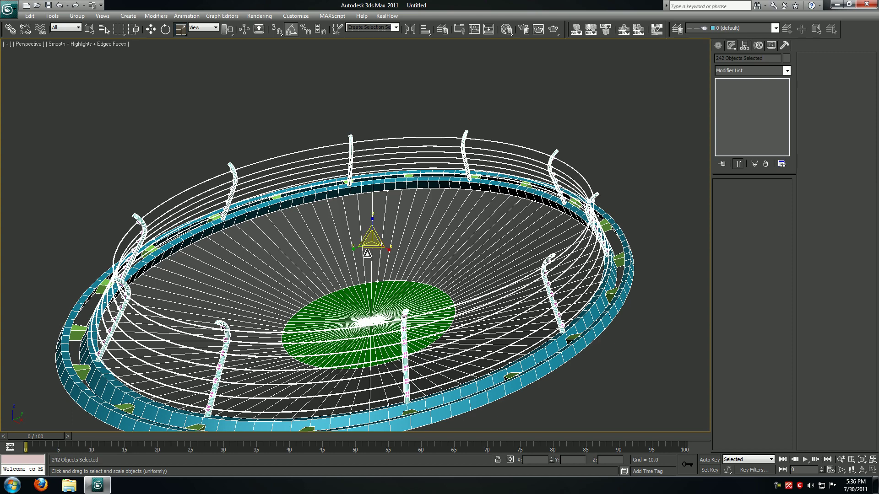
{"action": "middle_click_drag", "start_coordinate": [366, 249], "coordinate": [369, 235]}
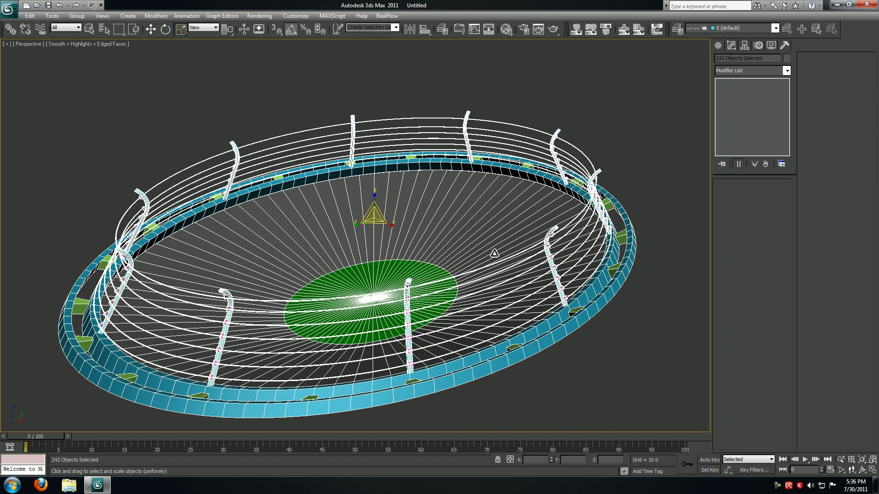
{"action": "key", "text": "F4"}
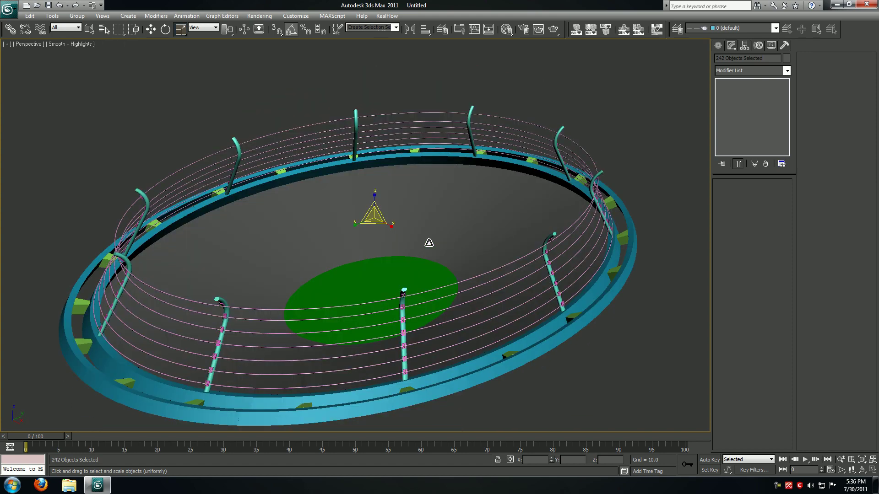
{"action": "mouse_move", "coordinate": [428, 243]}
{"action": "middle_mouse_down", "text": "alt"}
{"action": "mouse_move", "coordinate": [398, 214]}
{"action": "mouse_move", "coordinate": [399, 230]}
{"action": "mouse_move", "coordinate": [421, 244]}
{"action": "middle_mouse_up", "text": "alt"}
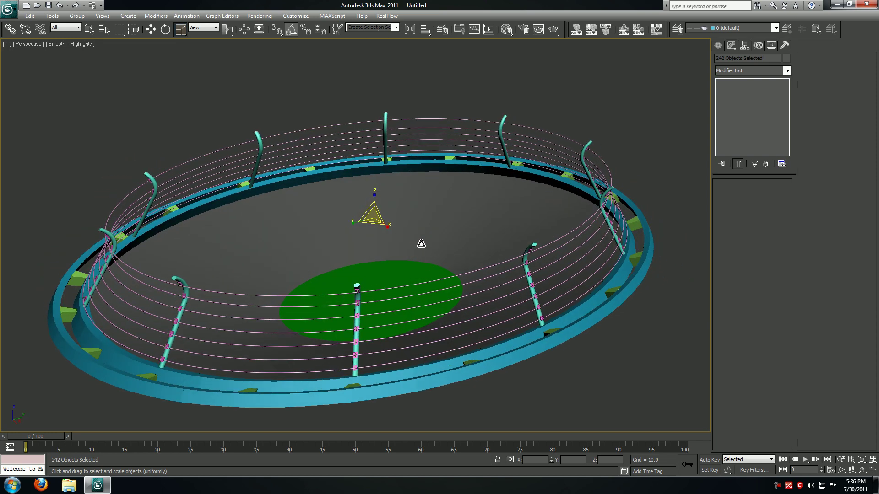